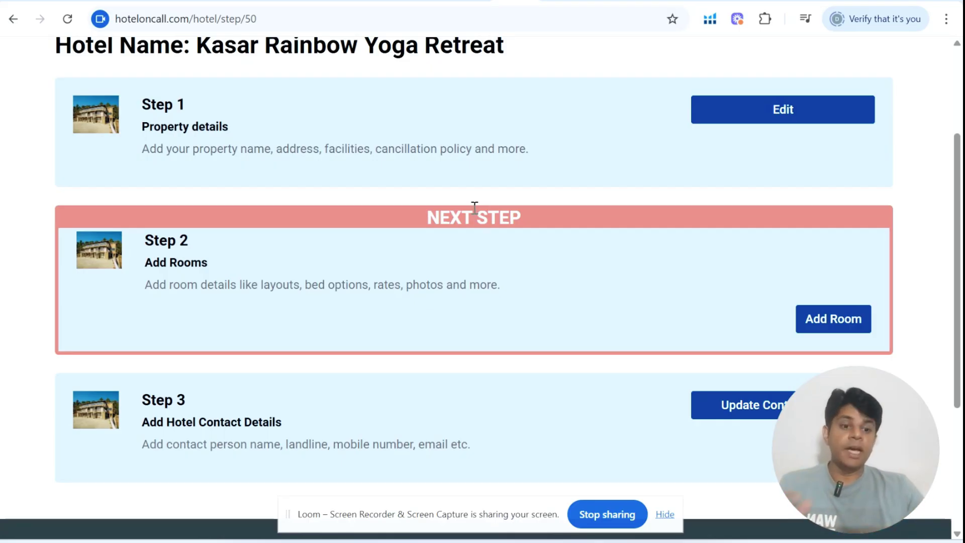
pyautogui.scroll(3, 477, 207)
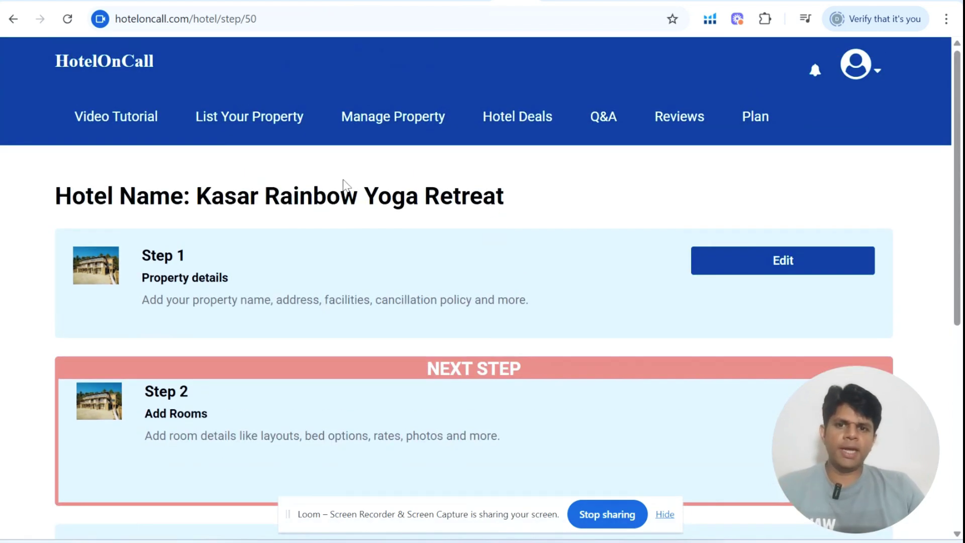
pyautogui.scroll(-2, 707, 310)
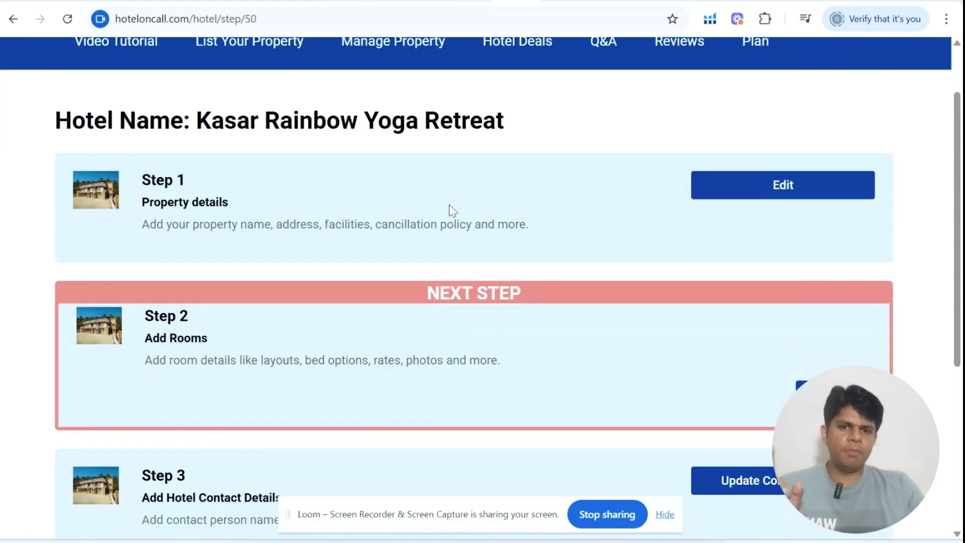
pyautogui.scroll(-2, 539, 291)
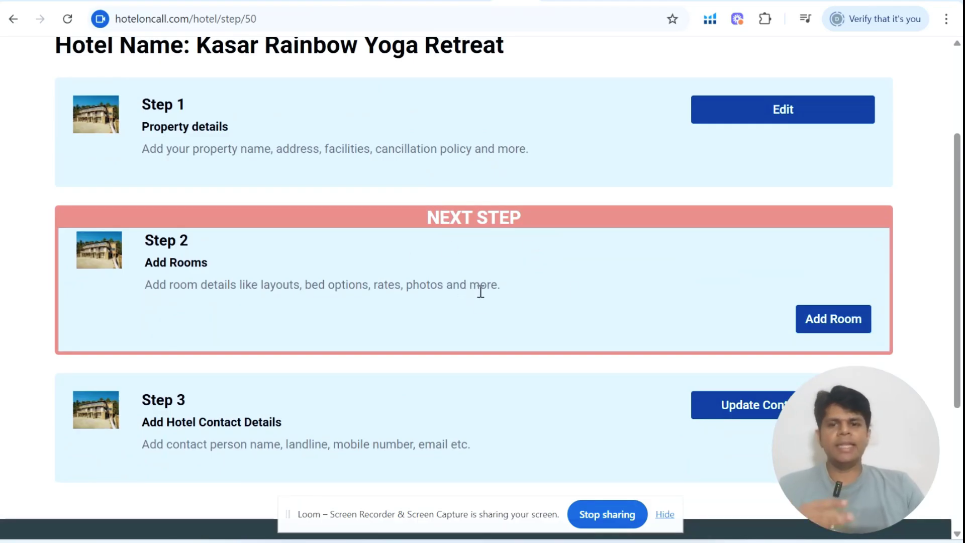
pyautogui.scroll(3, 464, 242)
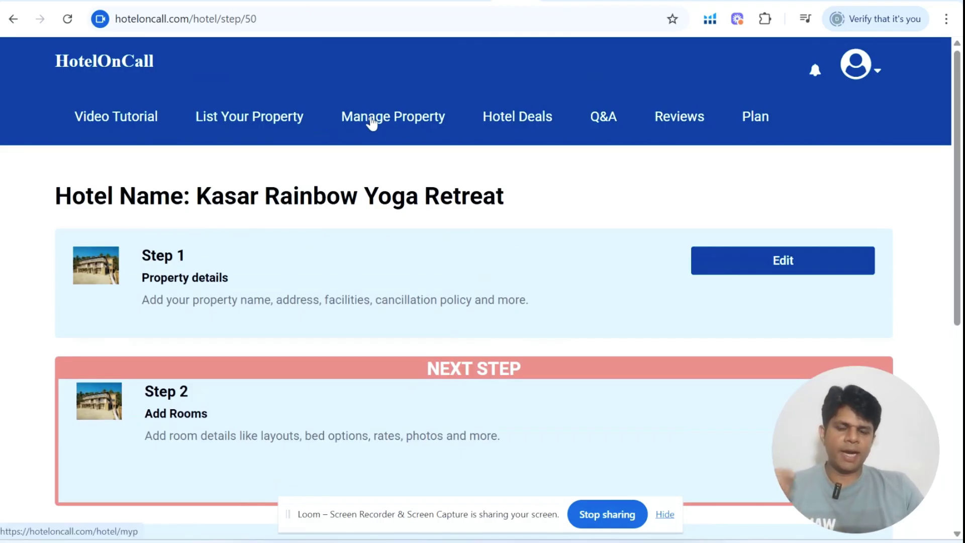
# Step: Open the Kasar Rainbow Yoga Retreat property for editing from the list of managed properties
pyautogui.click(408, 123)
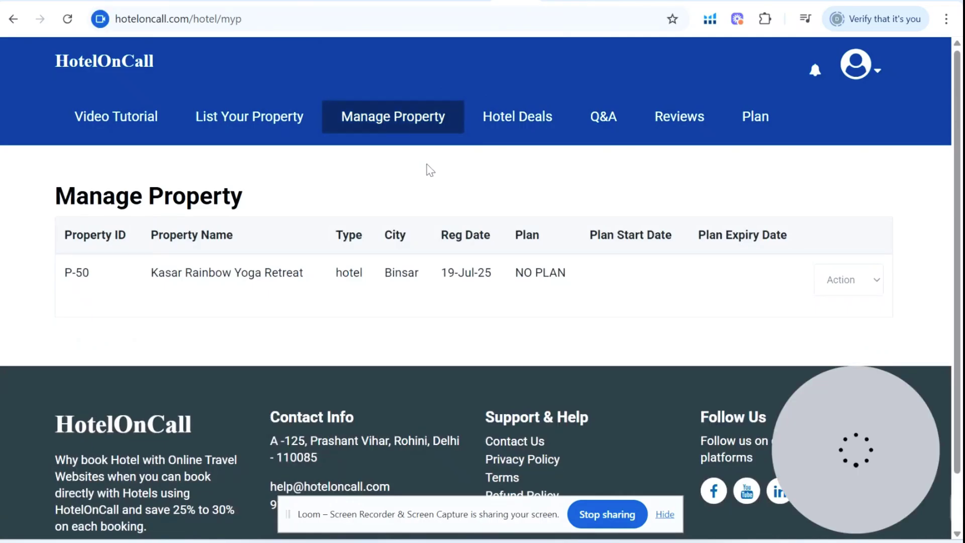
pyautogui.click(881, 282)
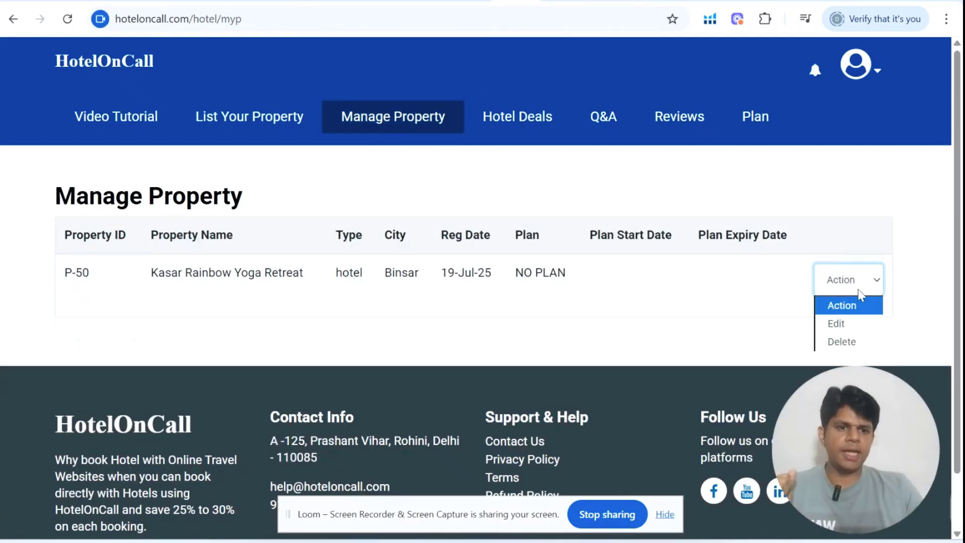
pyautogui.click(879, 284)
pyautogui.click(881, 285)
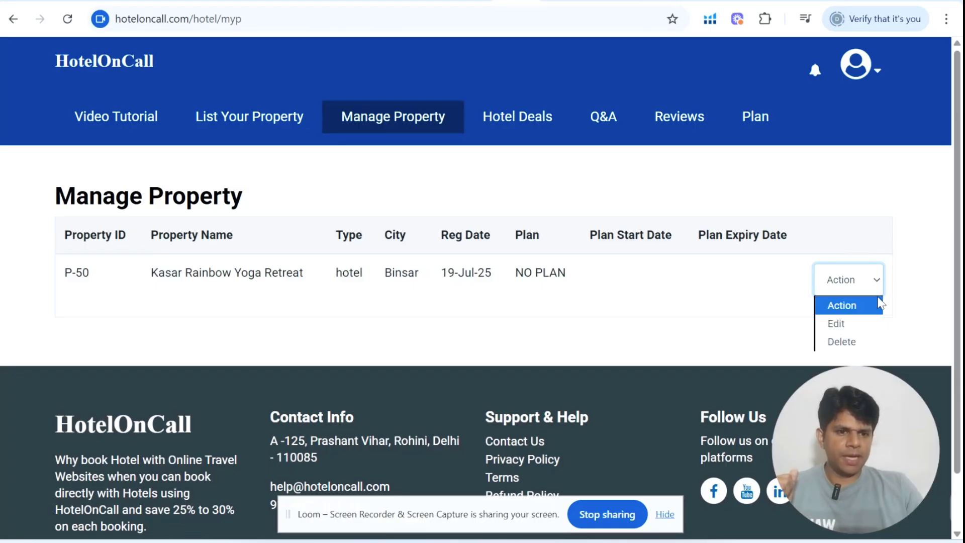
pyautogui.click(838, 323)
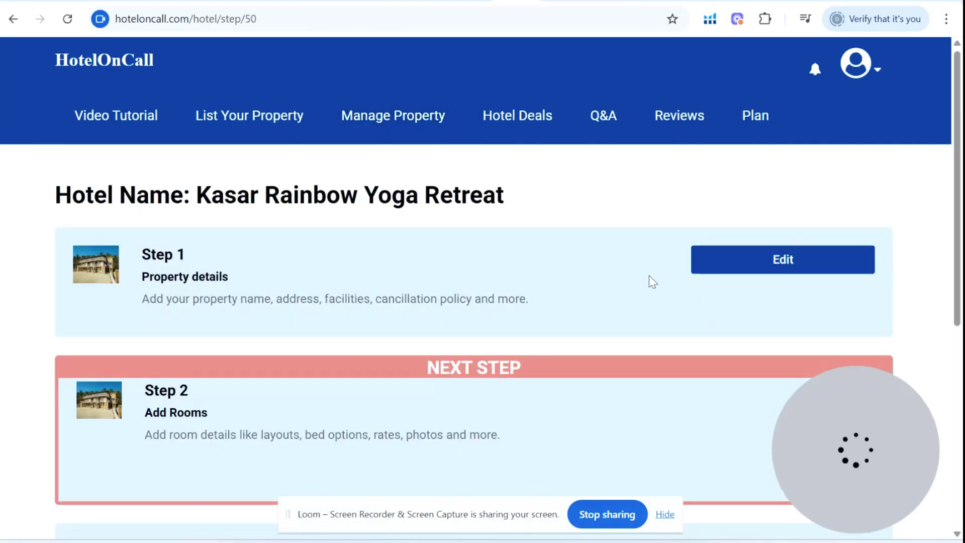
# Step: Start adding a room to the property in Step 2 of the listing
pyautogui.scroll(-1, 649, 275)
pyautogui.scroll(-2, 649, 275)
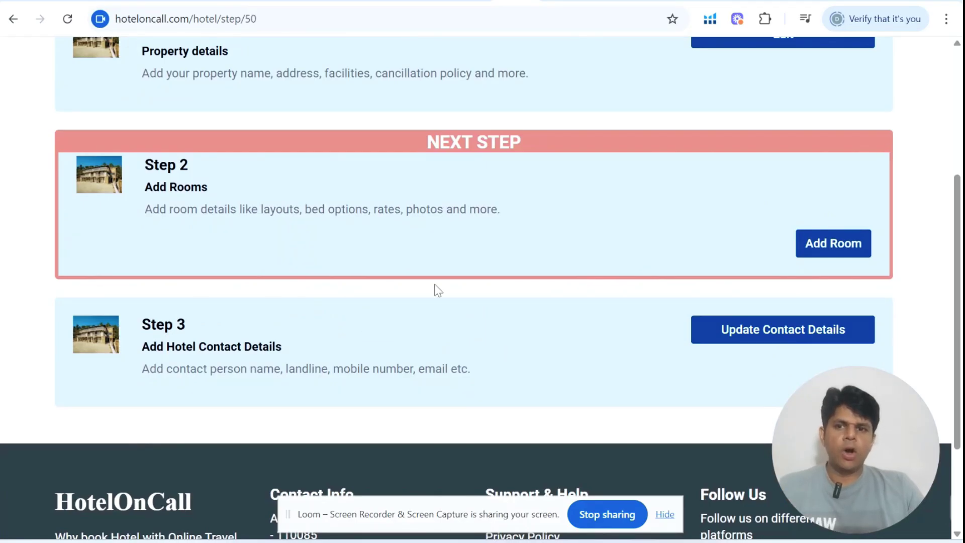
pyautogui.click(816, 247)
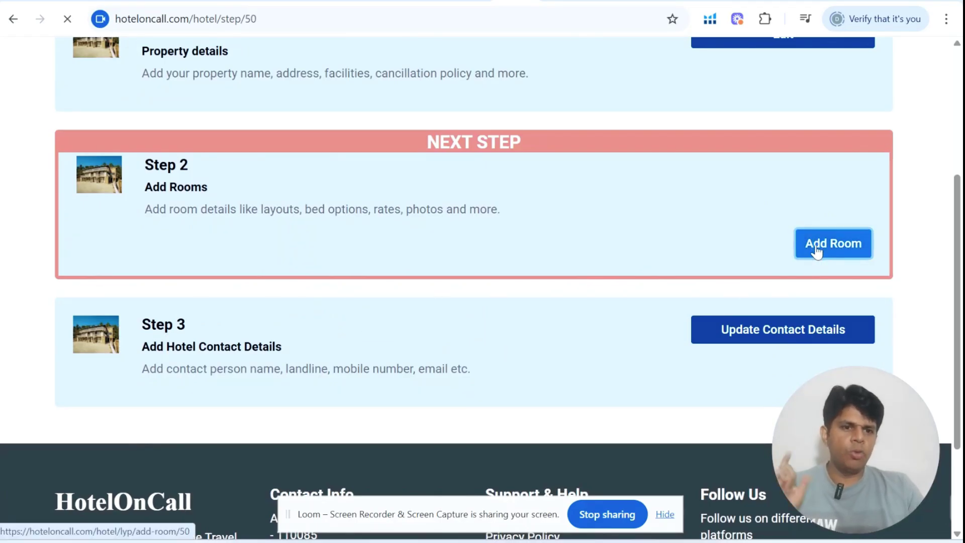
# Step: Enter "Mountain Range (Deluxe rooms) - Trishul" as the room name
pyautogui.scroll(-3, 621, 264)
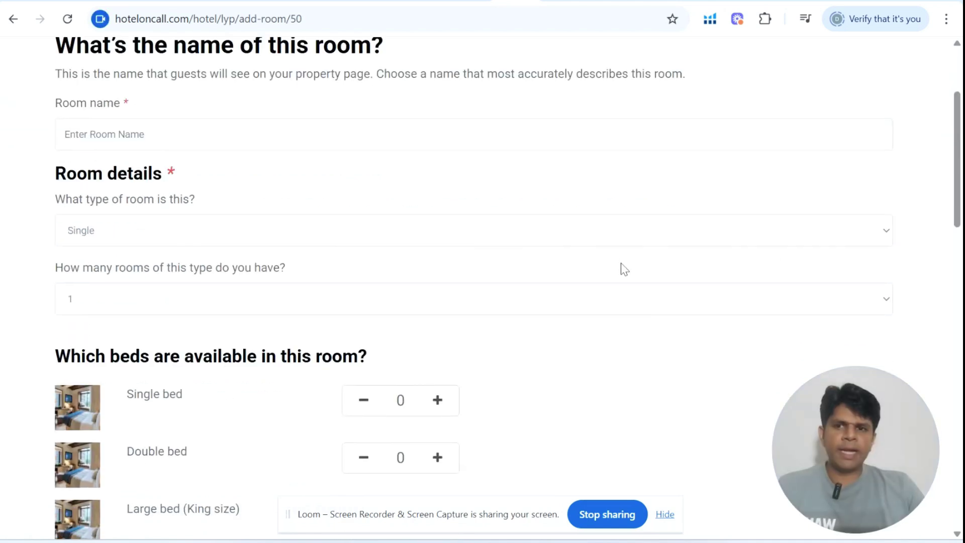
pyautogui.scroll(2, 621, 263)
pyautogui.click(225, 211)
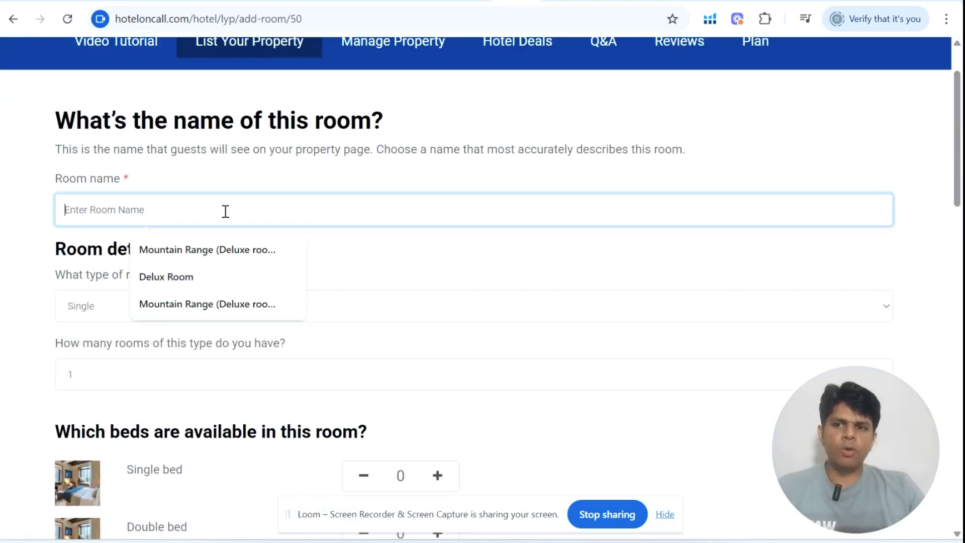
pyautogui.click(219, 249)
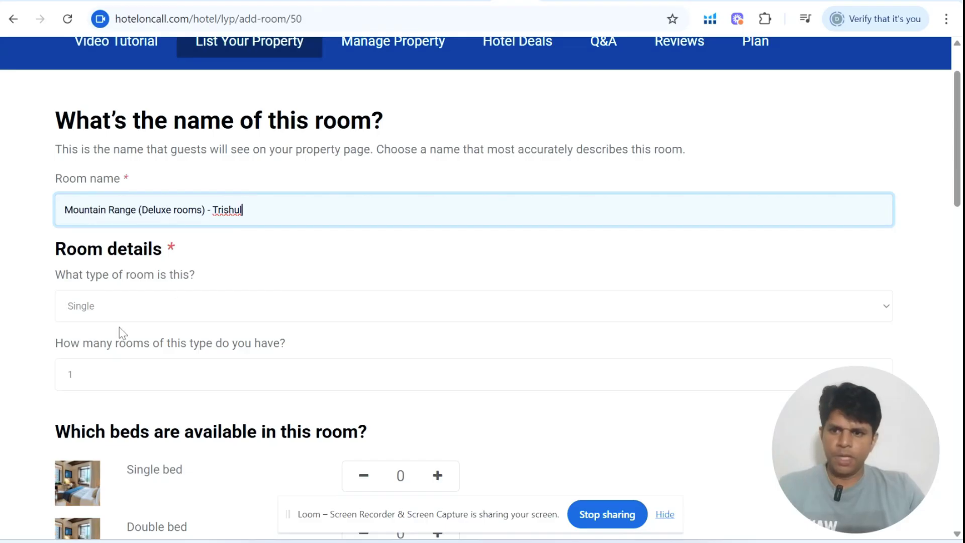
pyautogui.click(23, 318)
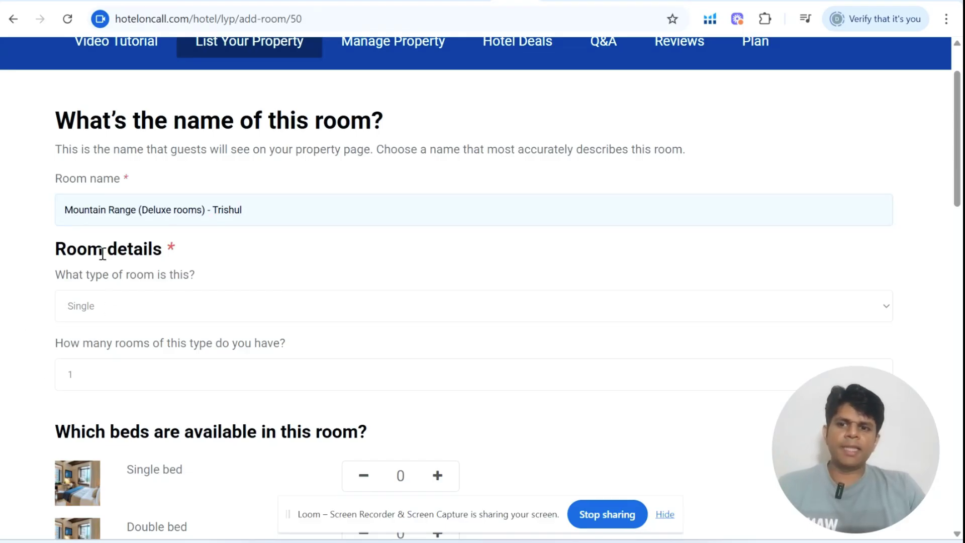
# Step: Review the available room types and set the number of rooms of this type to 5
pyautogui.click(162, 312)
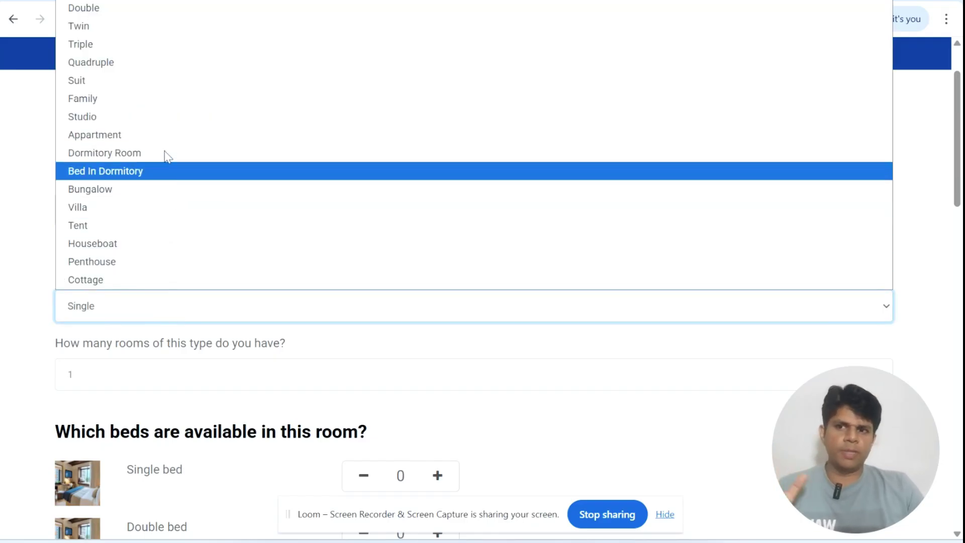
pyautogui.click(15, 243)
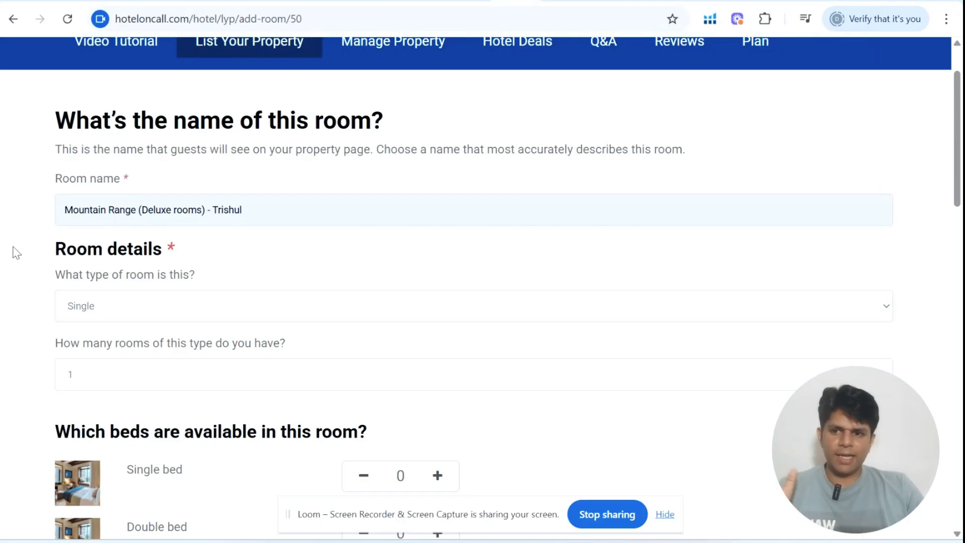
pyautogui.scroll(-5, 15, 245)
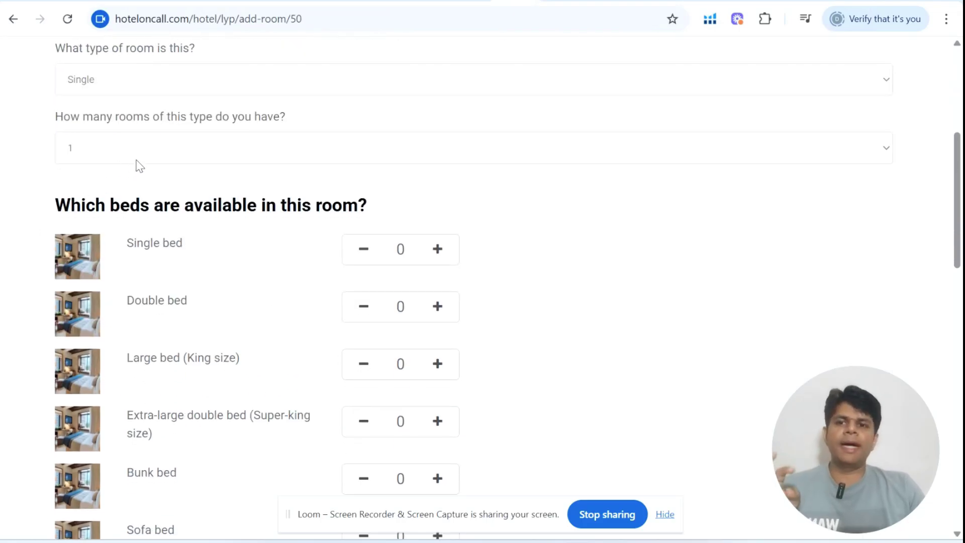
pyautogui.click(136, 160)
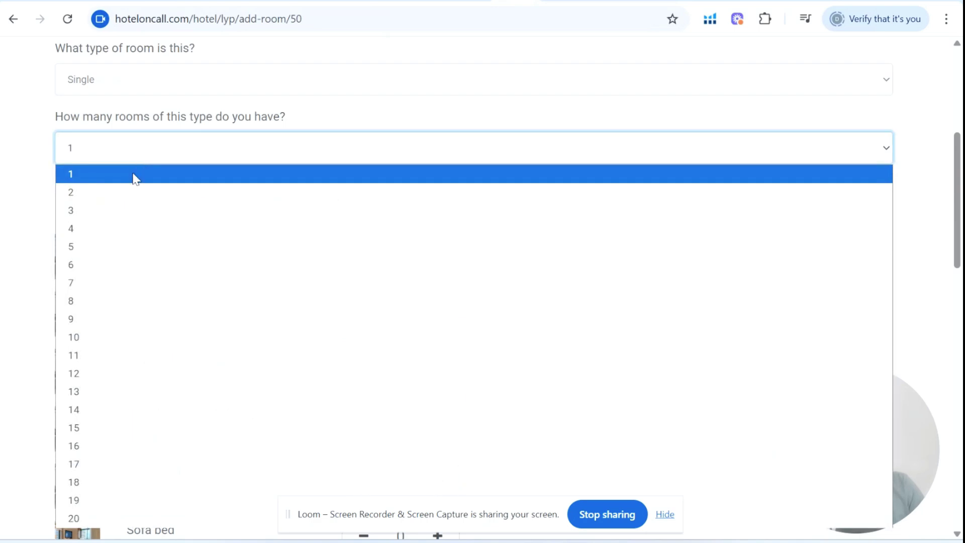
pyautogui.click(110, 247)
pyautogui.click(475, 265)
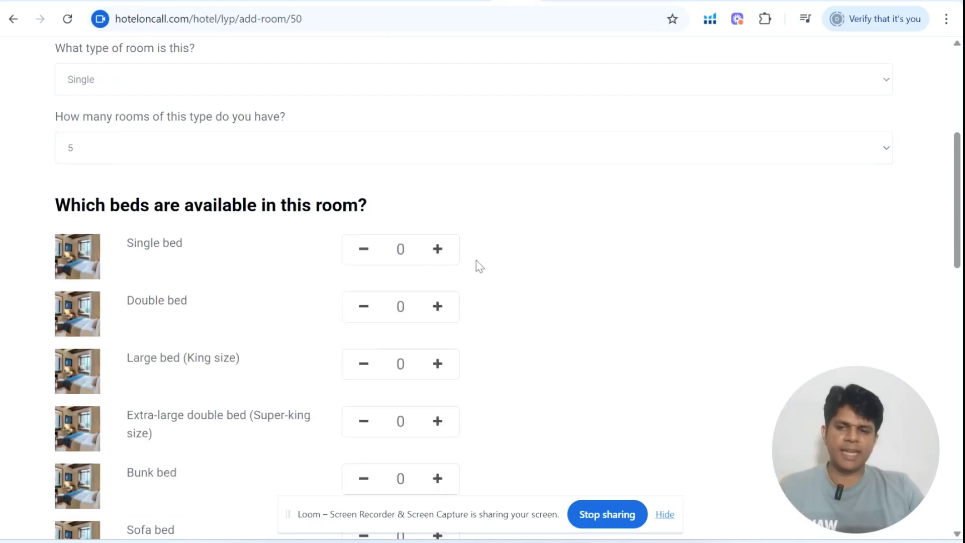
# Step: Set the number of double beds available in this room to 1
pyautogui.scroll(-1, 643, 251)
pyautogui.scroll(-1, 643, 251)
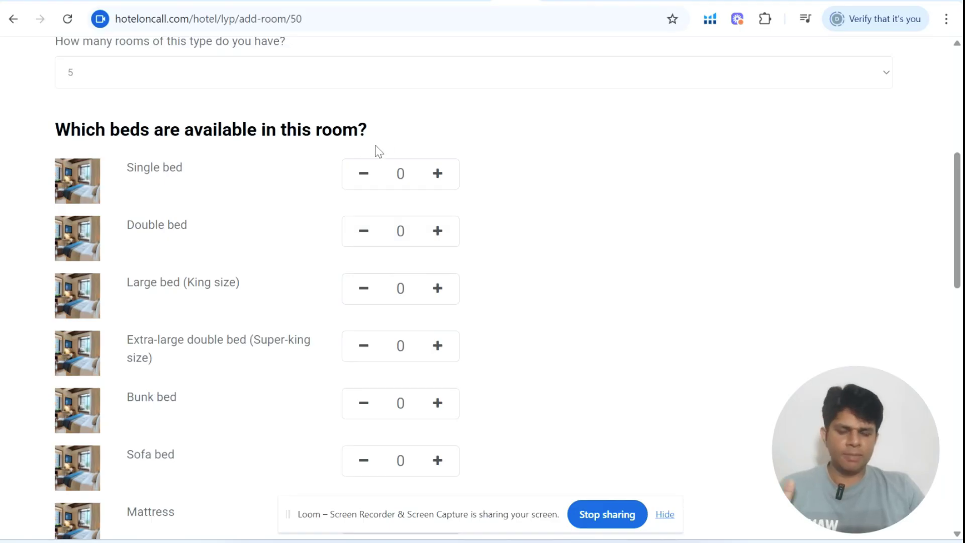
pyautogui.scroll(-1, 630, 192)
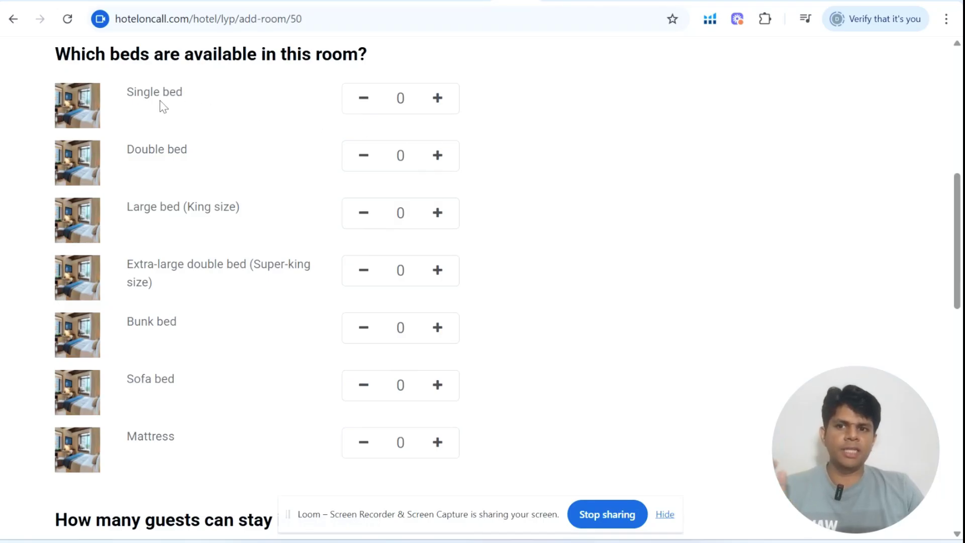
pyautogui.click(437, 155)
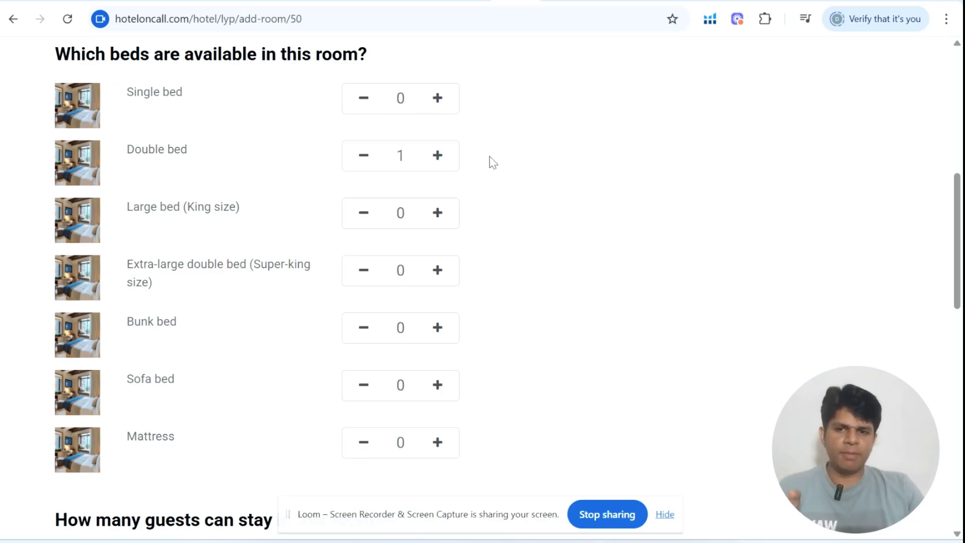
# Step: Allow 1 kid to stay in the room and set the kids' age range up to 10 years
pyautogui.scroll(-7, 510, 161)
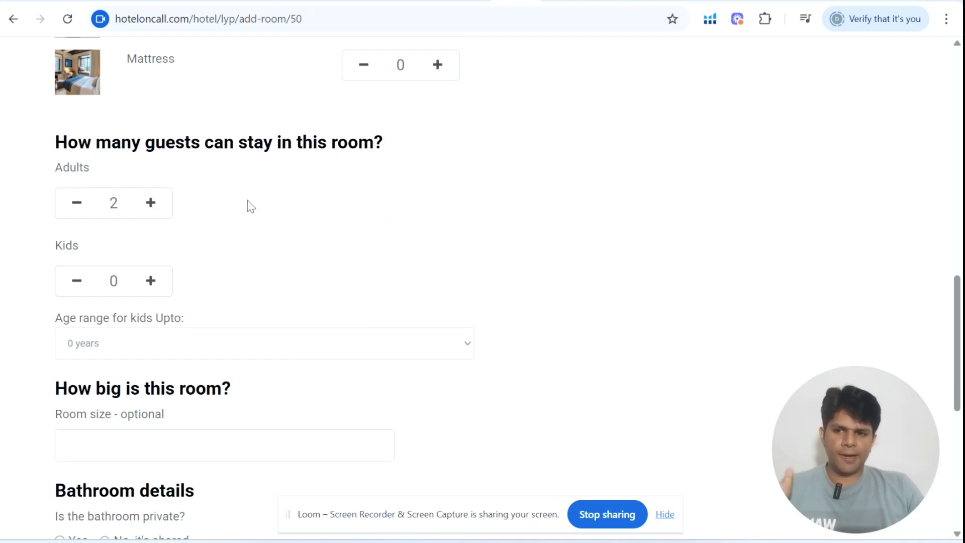
pyautogui.scroll(-1, 248, 207)
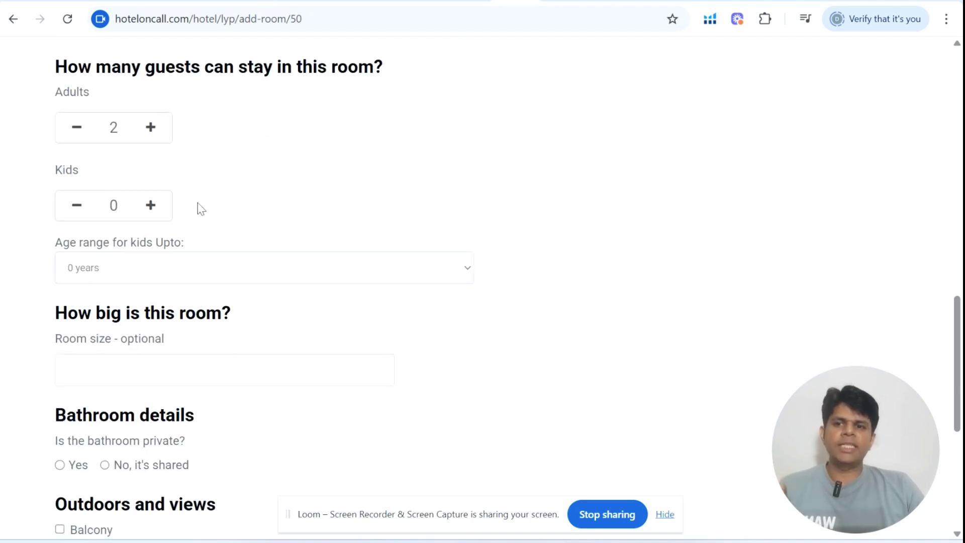
pyautogui.click(153, 206)
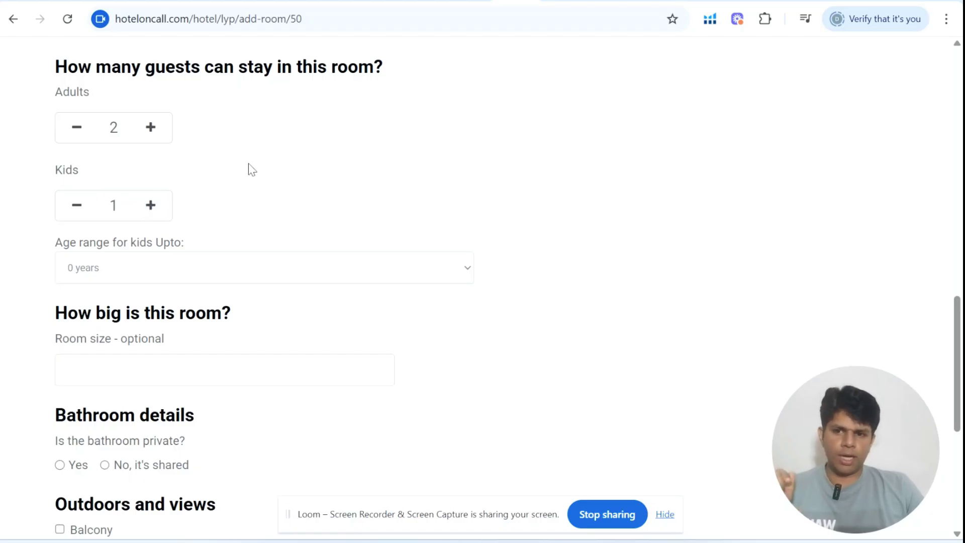
pyautogui.scroll(-1, 333, 197)
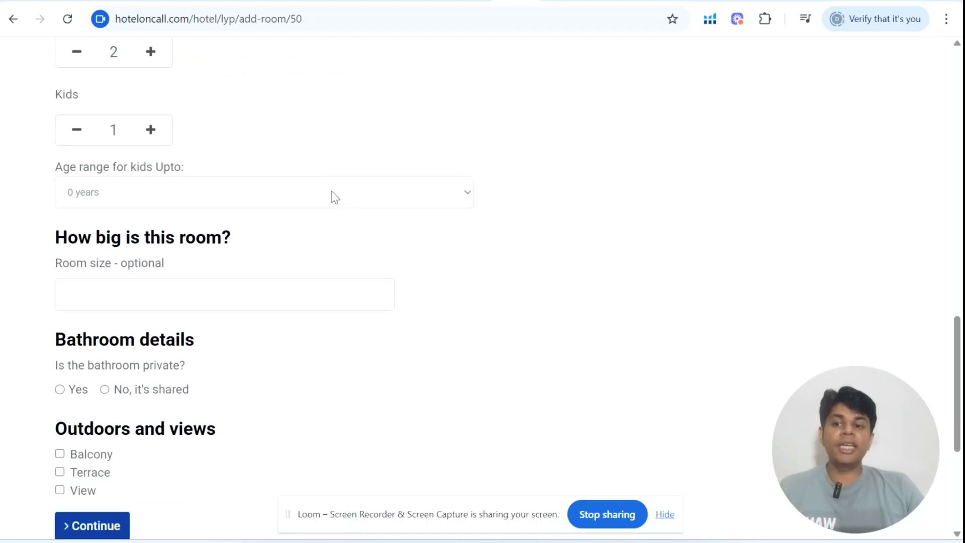
pyautogui.click(468, 194)
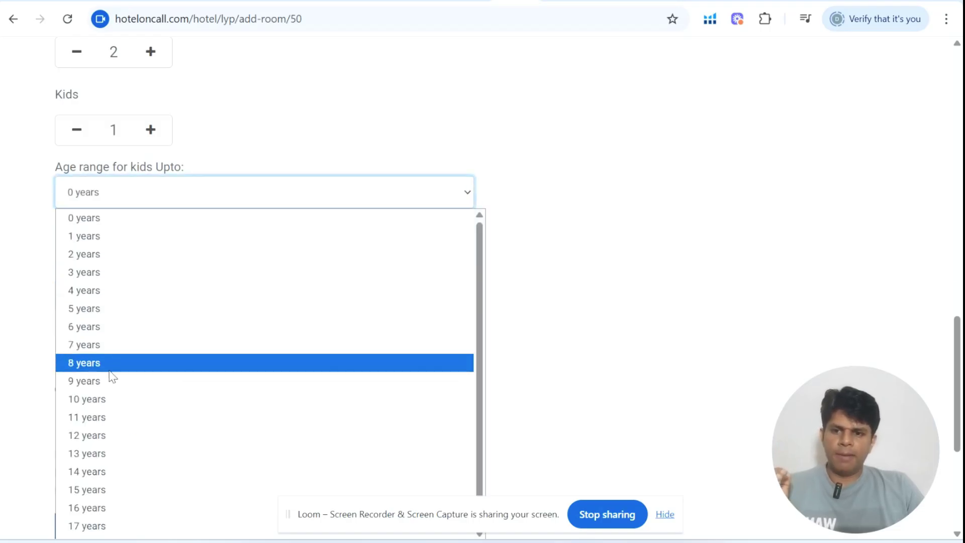
pyautogui.click(102, 399)
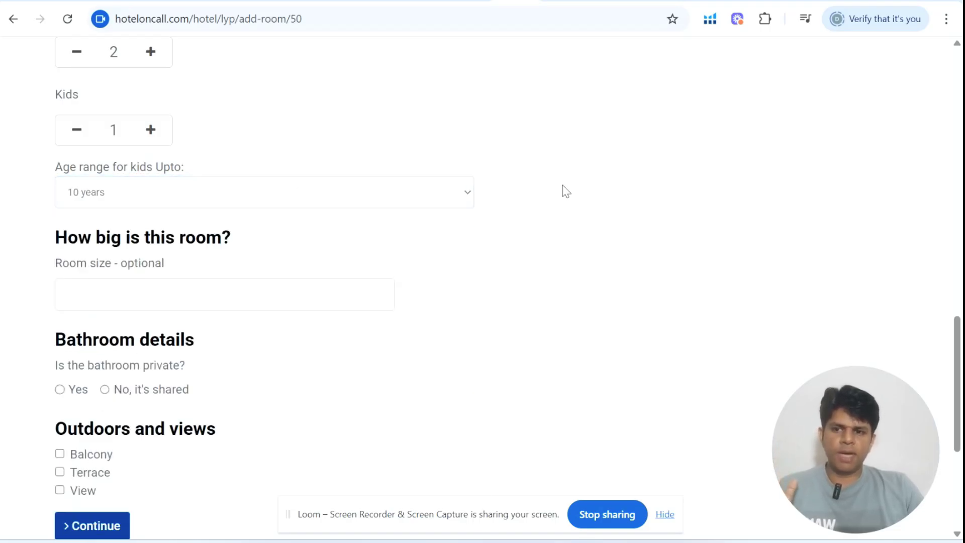
# Step: Leave the optional room size blank and mark the bathroom as private
pyautogui.scroll(-2, 563, 189)
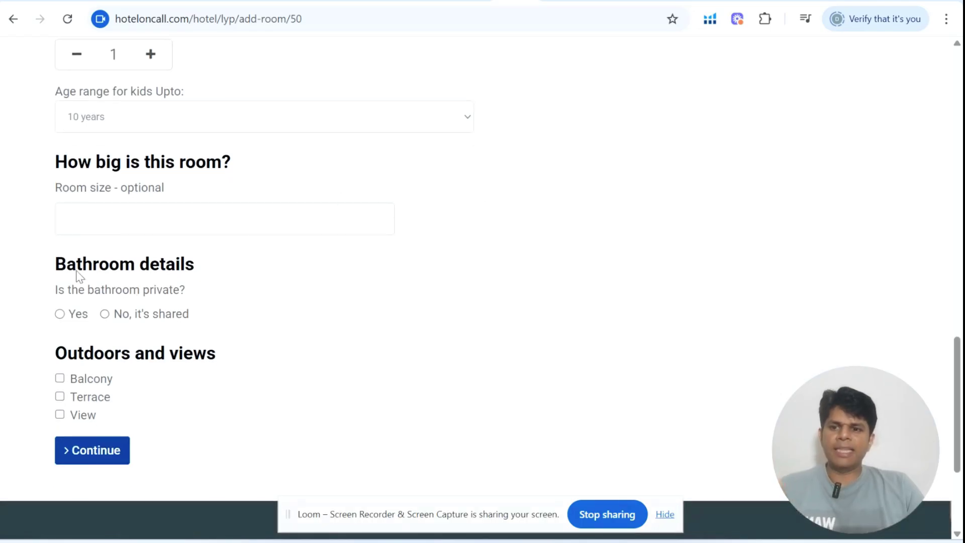
pyautogui.click(178, 216)
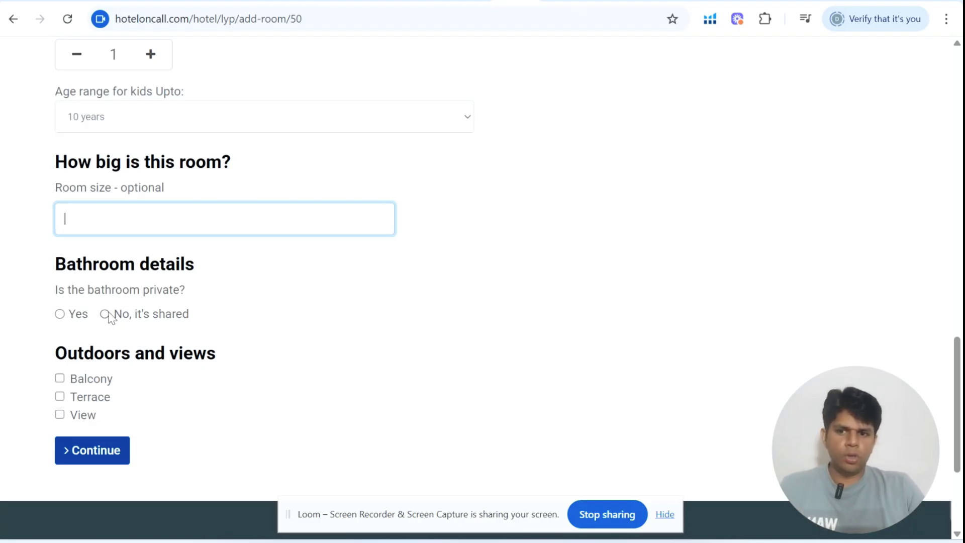
pyautogui.click(60, 314)
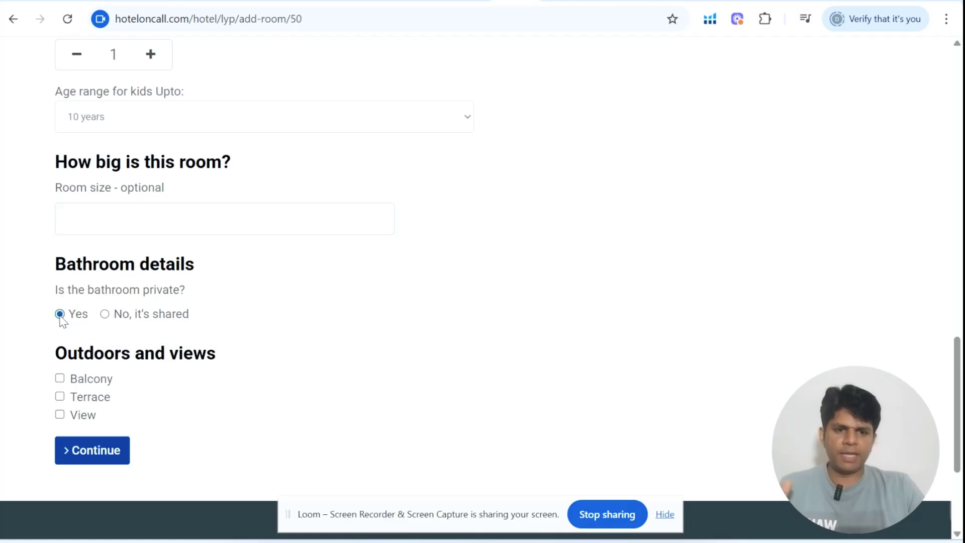
# Step: Select View, Balcony and Terrace under the room's outdoors and views, and review the main view options
pyautogui.scroll(-2, 313, 331)
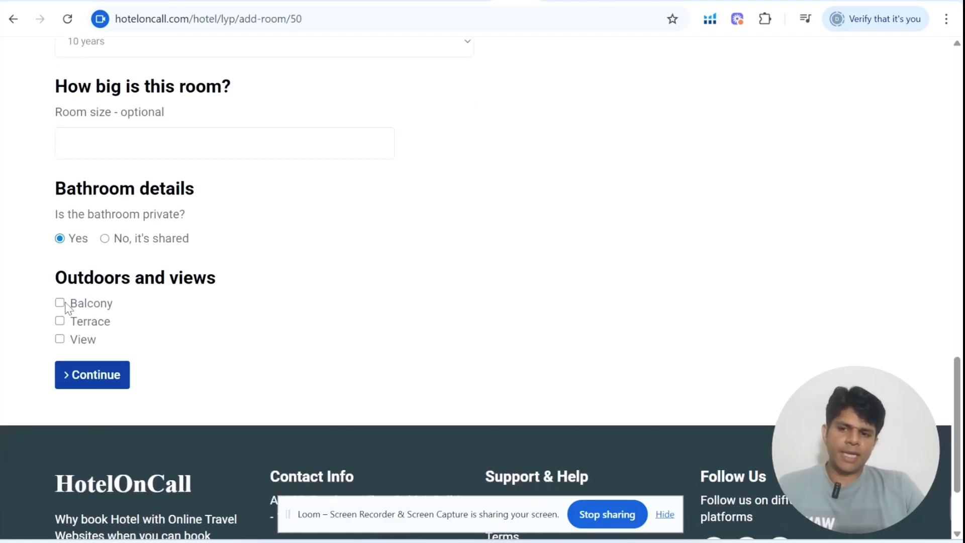
pyautogui.click(58, 339)
pyautogui.scroll(-3, 228, 352)
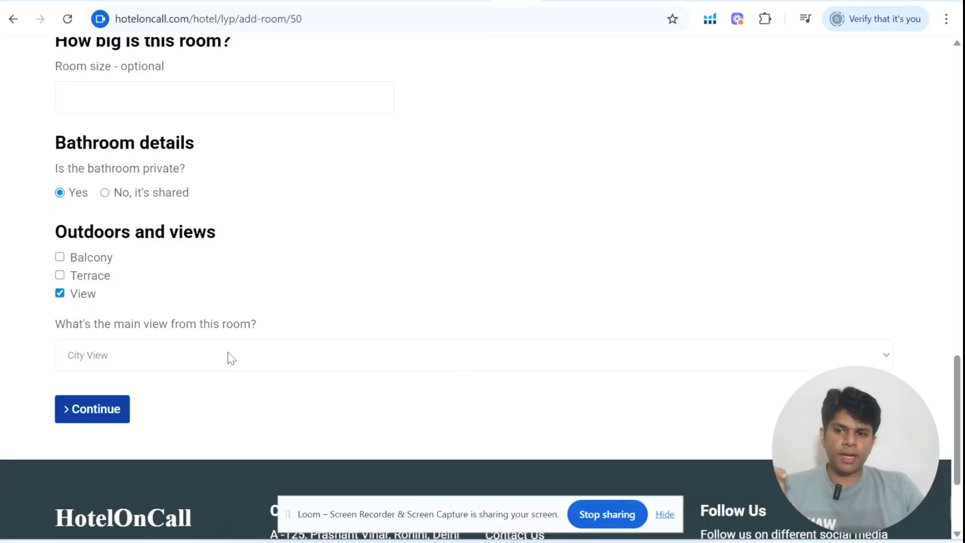
pyautogui.click(248, 260)
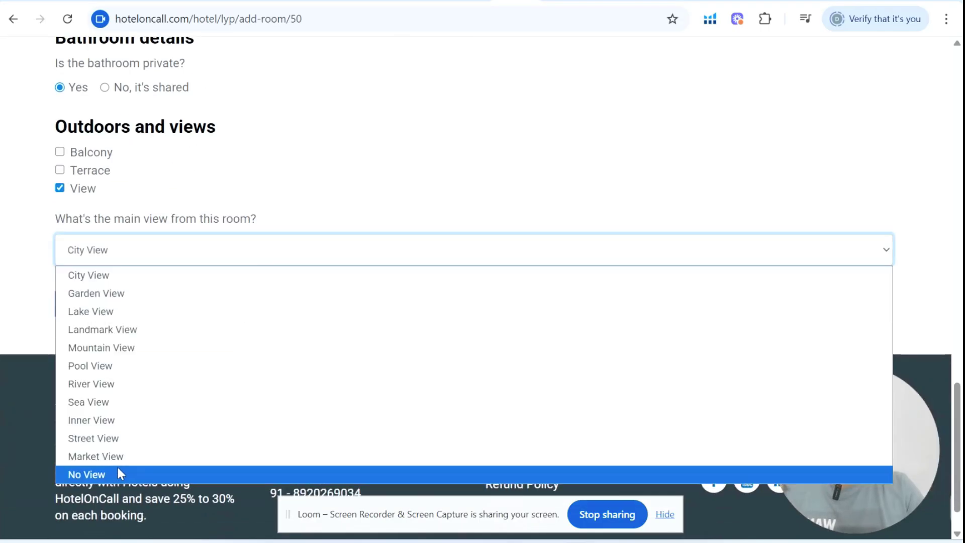
pyautogui.click(203, 169)
pyautogui.click(60, 153)
pyautogui.click(60, 170)
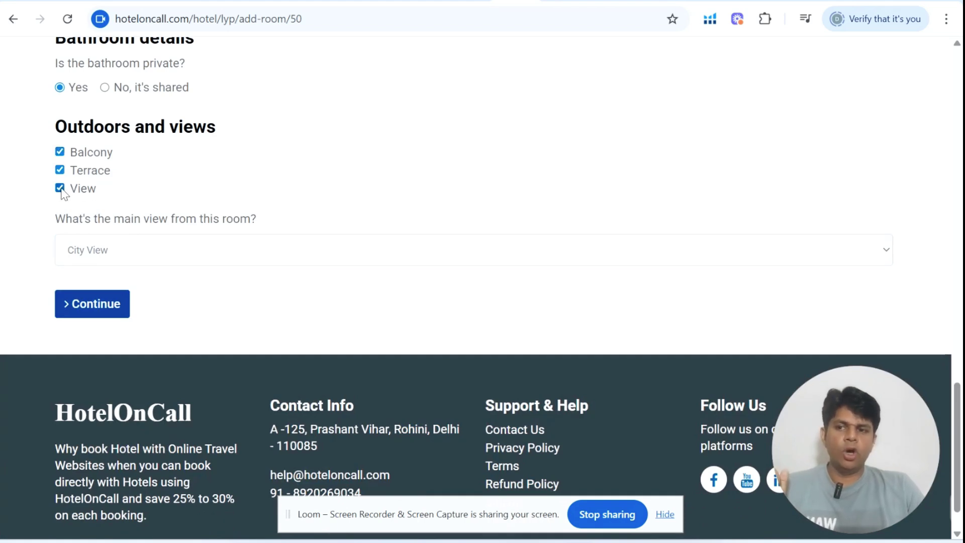
# Step: Set the room's main view to Mountain View and proceed to the nightly price form
pyautogui.click(190, 260)
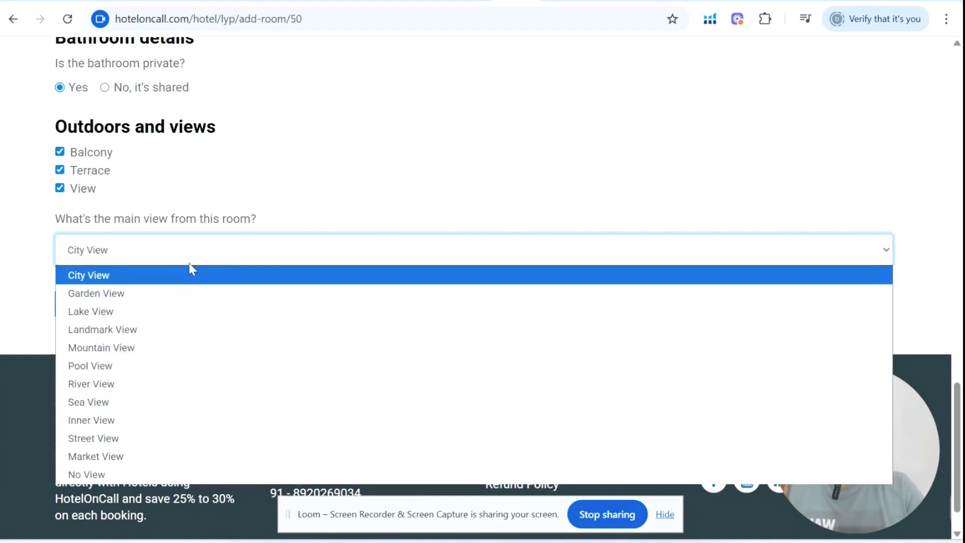
pyautogui.click(101, 347)
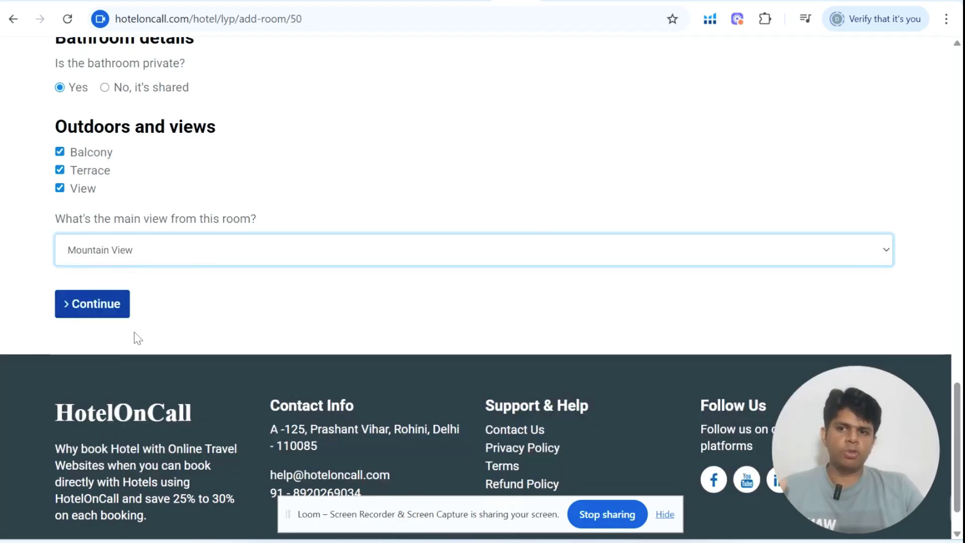
pyautogui.click(95, 304)
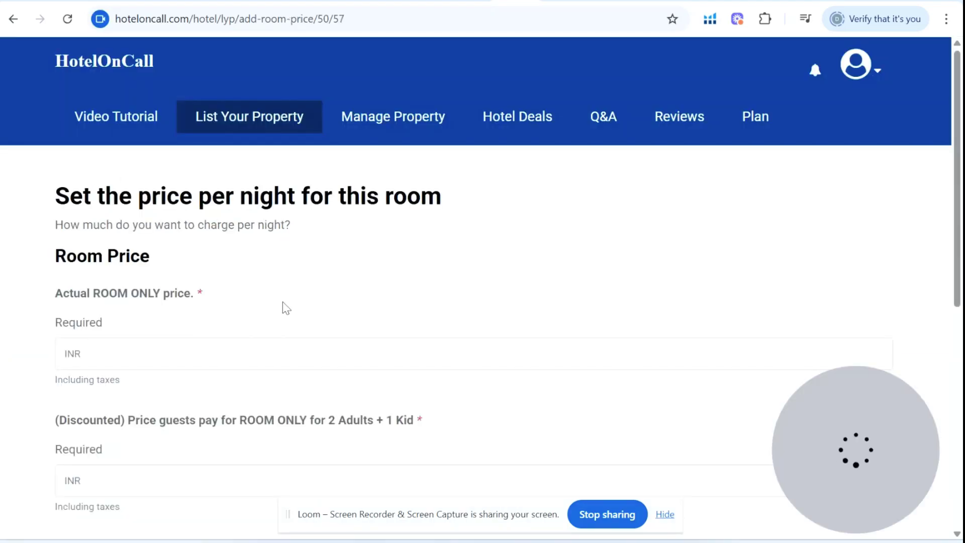
# Step: Set the actual room-only price per night to 3000 INR
pyautogui.scroll(-3, 286, 305)
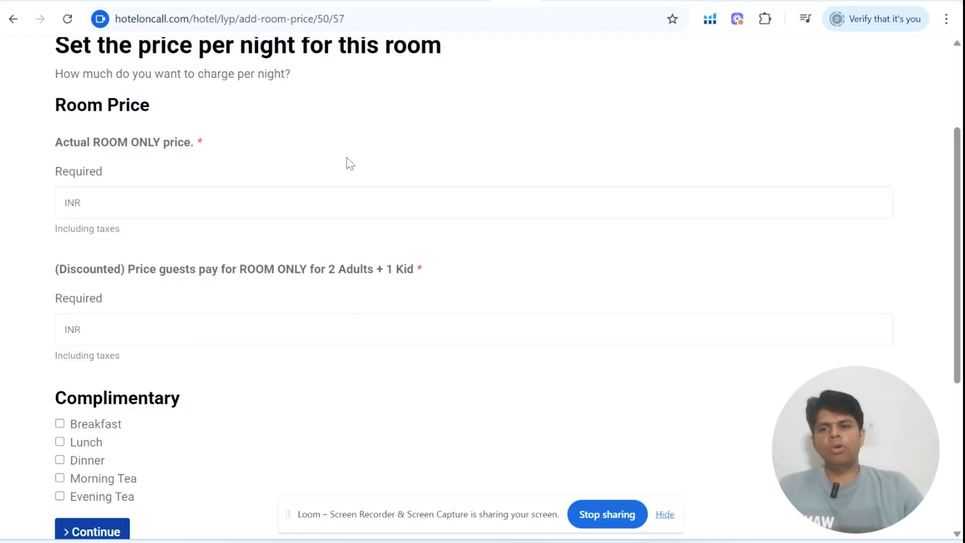
pyautogui.click(377, 211)
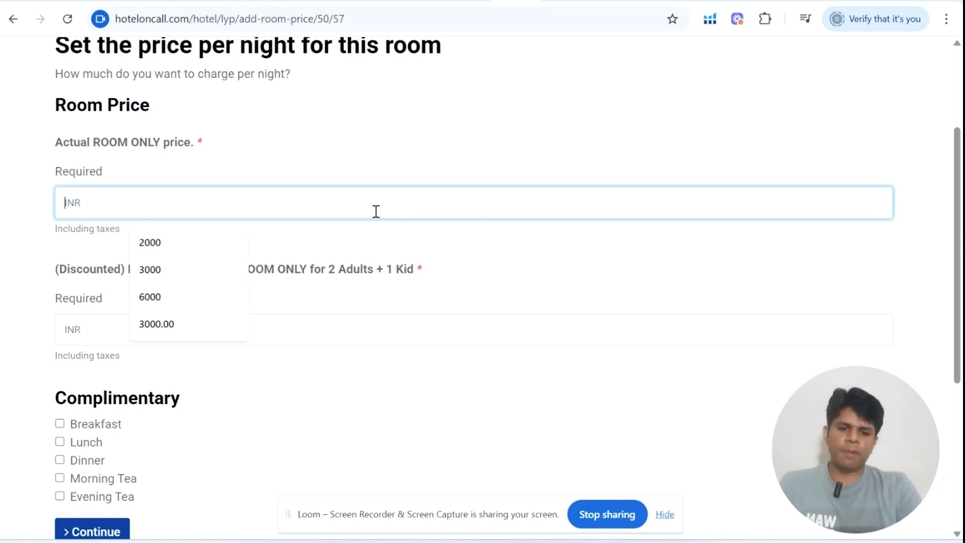
pyautogui.write('3000')
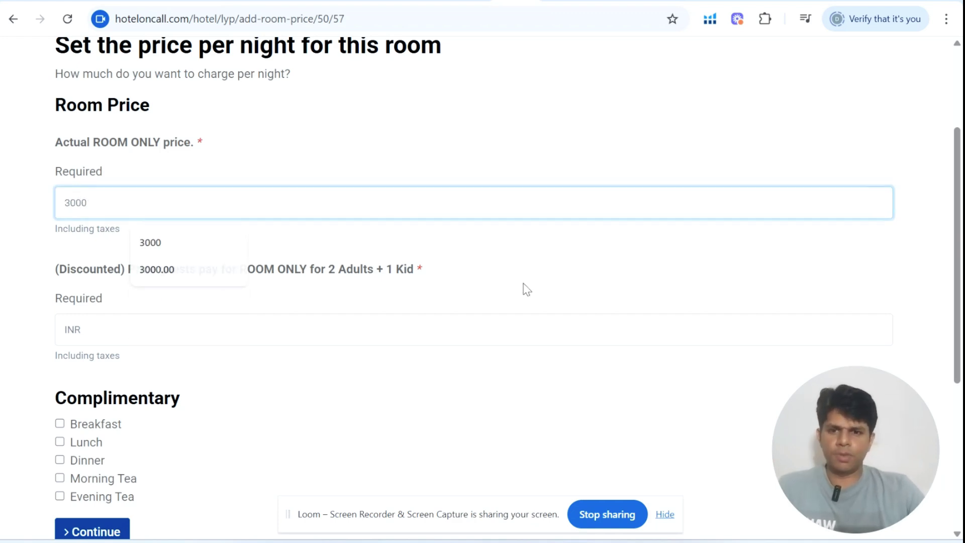
pyautogui.click(527, 290)
# Step: Set the discounted room-only price for 2 adults and 1 kid to 2000 INR
pyautogui.click(292, 322)
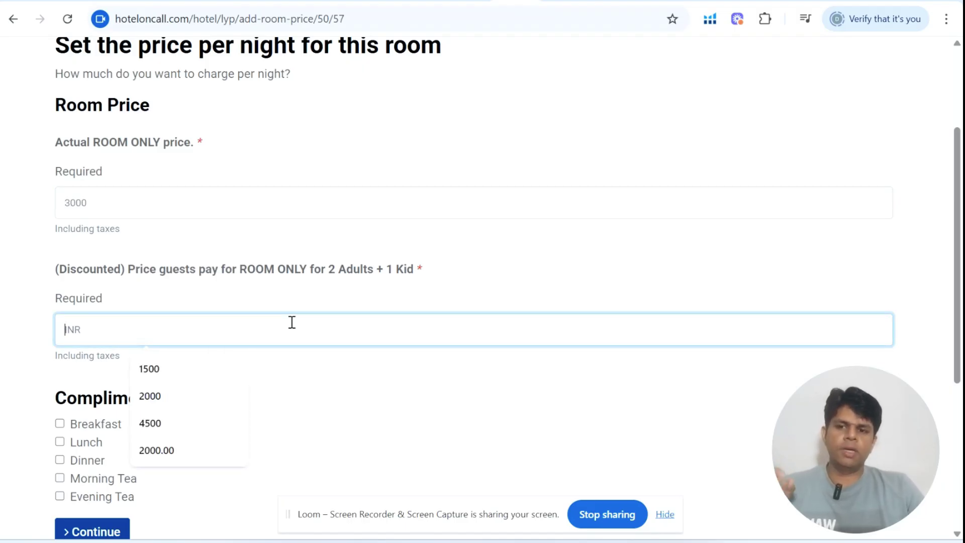
pyautogui.write('2000')
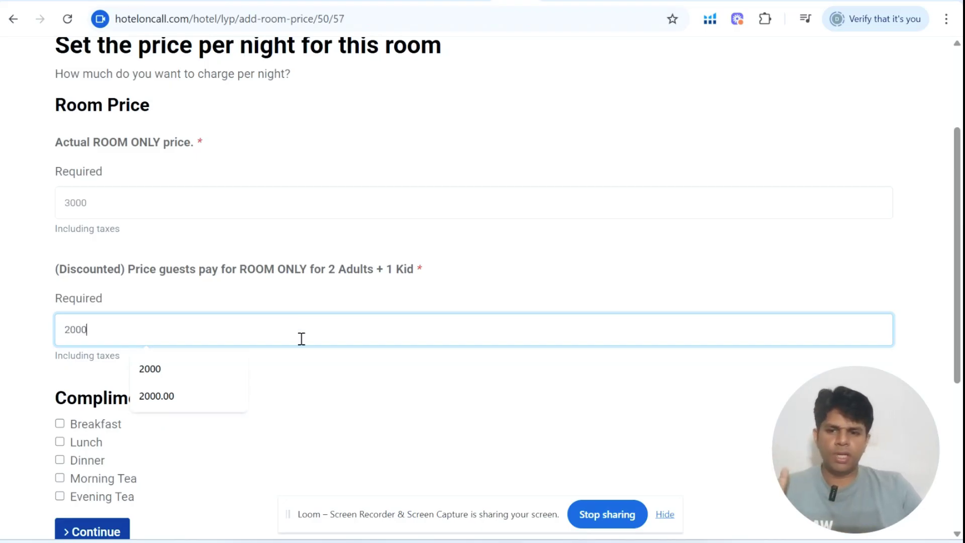
pyautogui.click(317, 383)
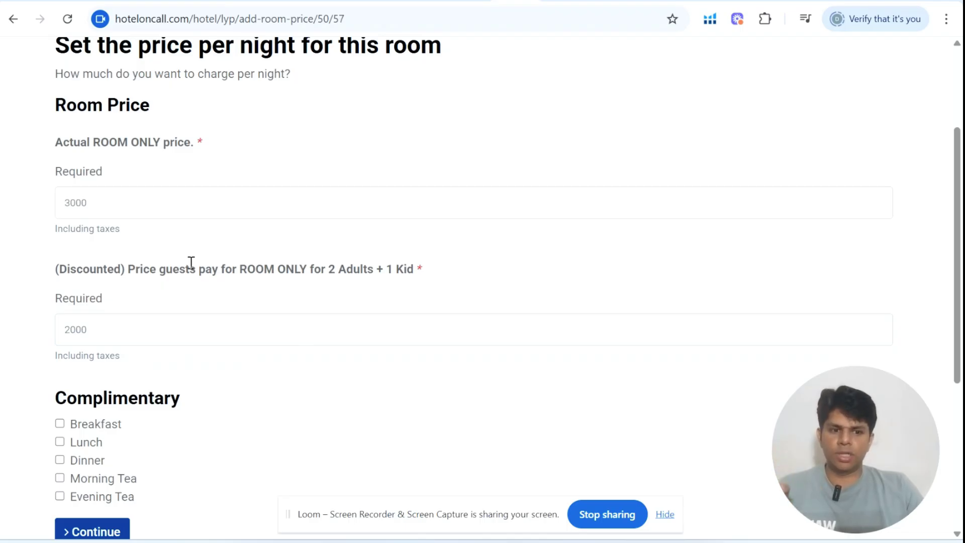
pyautogui.click(108, 193)
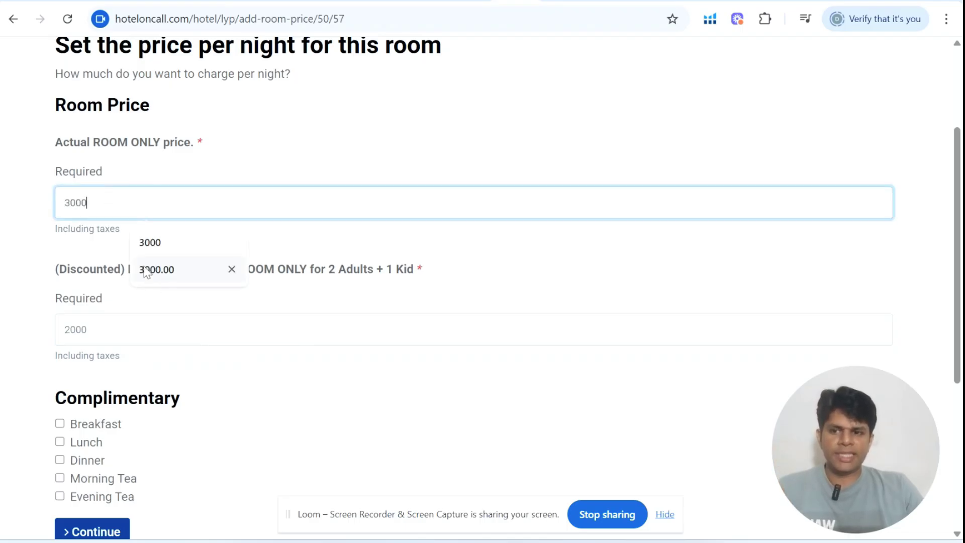
pyautogui.click(145, 325)
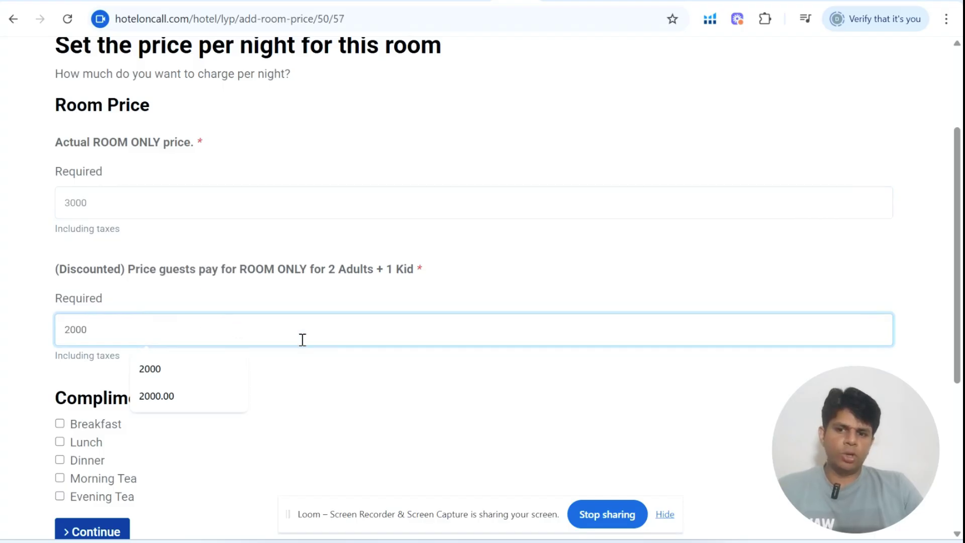
pyautogui.click(360, 383)
# Step: Include Morning Tea as the complimentary item and proceed to the food cost form
pyautogui.scroll(-1, 360, 384)
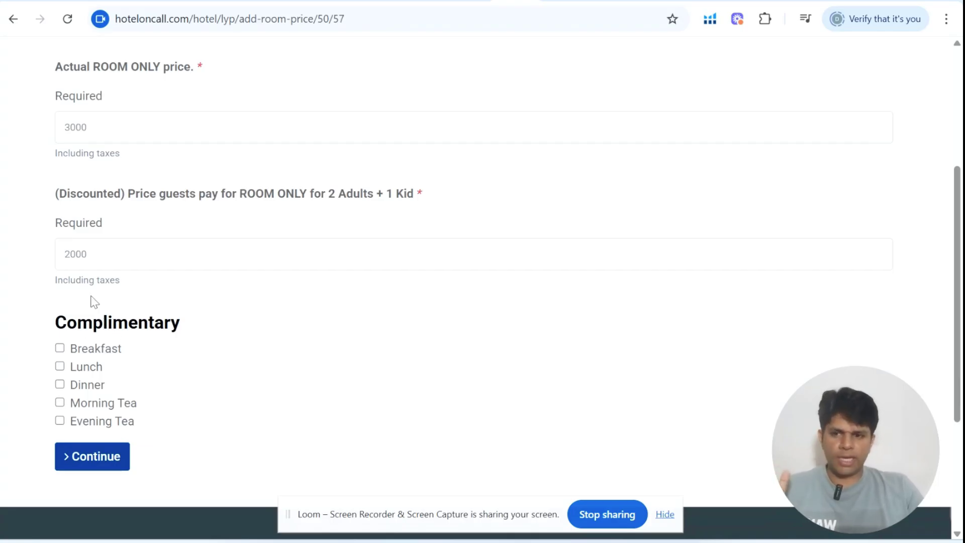
pyautogui.doubleClick(62, 248)
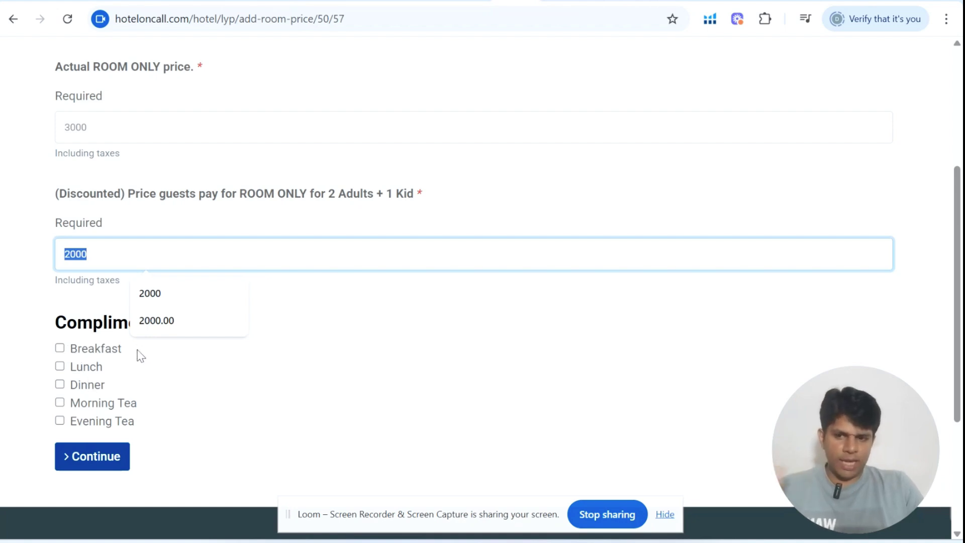
pyautogui.click(61, 403)
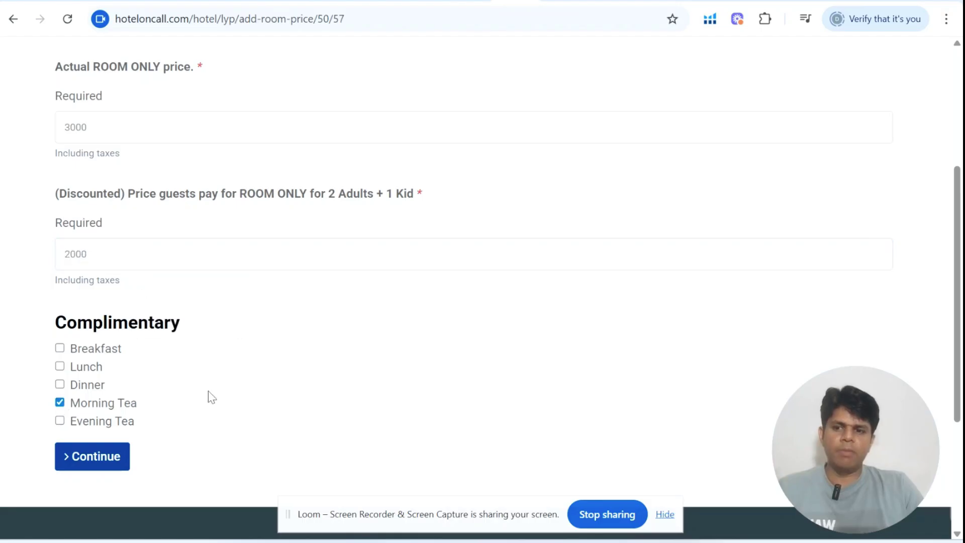
pyautogui.click(123, 457)
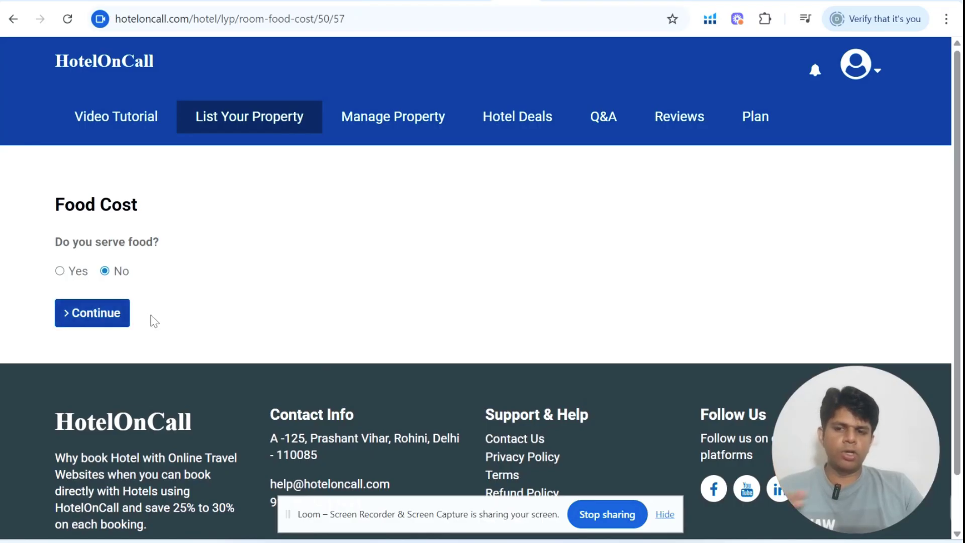
# Step: Indicate that food is served and choose Buffet as the food style
pyautogui.click(59, 270)
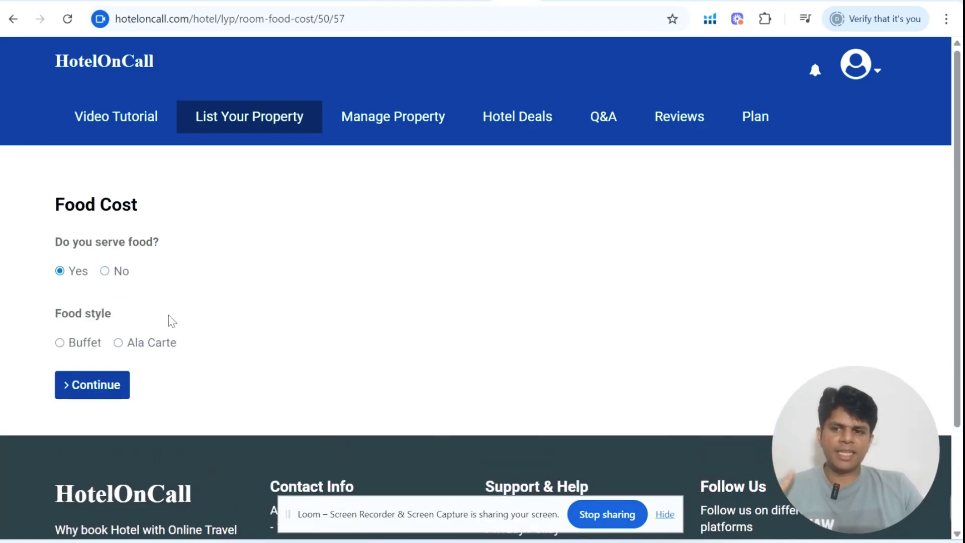
pyautogui.scroll(-3, 169, 319)
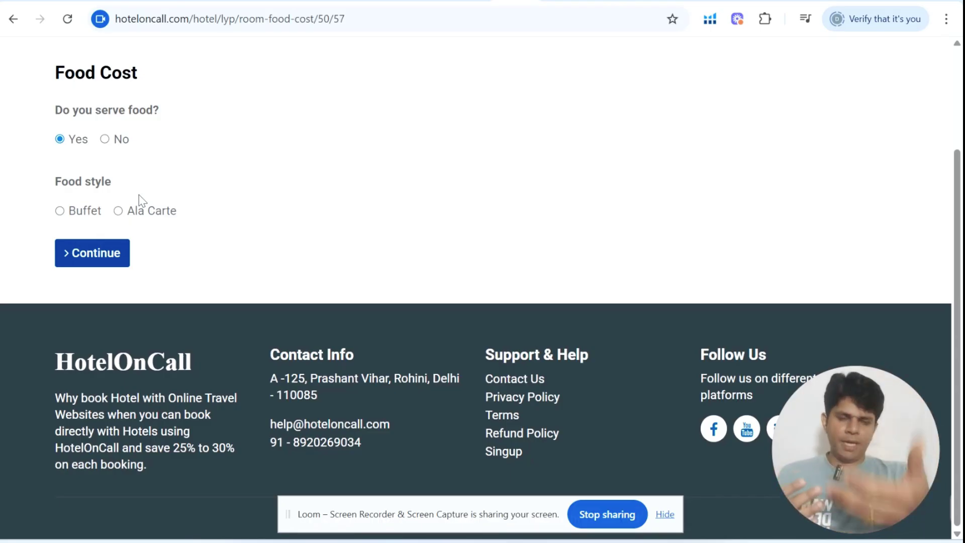
pyautogui.click(119, 211)
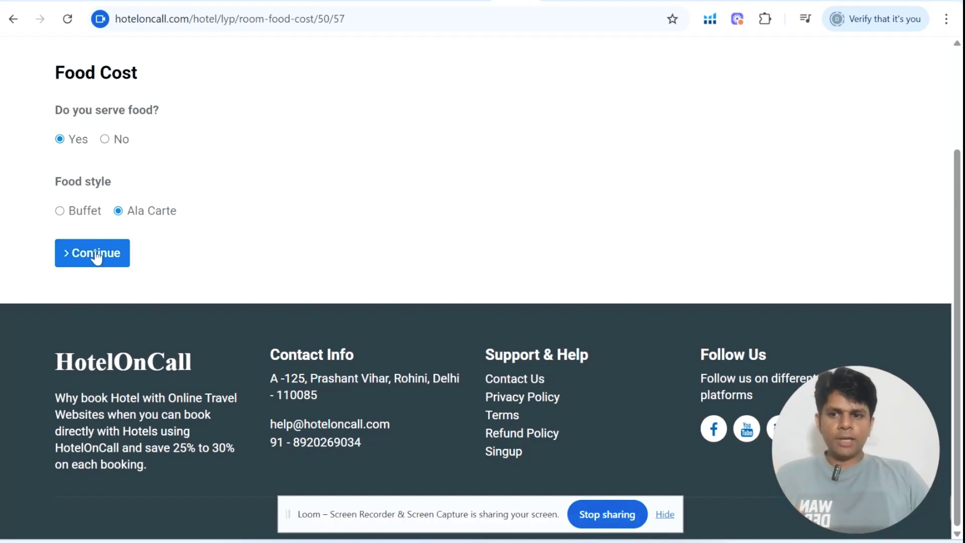
pyautogui.click(59, 211)
pyautogui.scroll(-4, 321, 206)
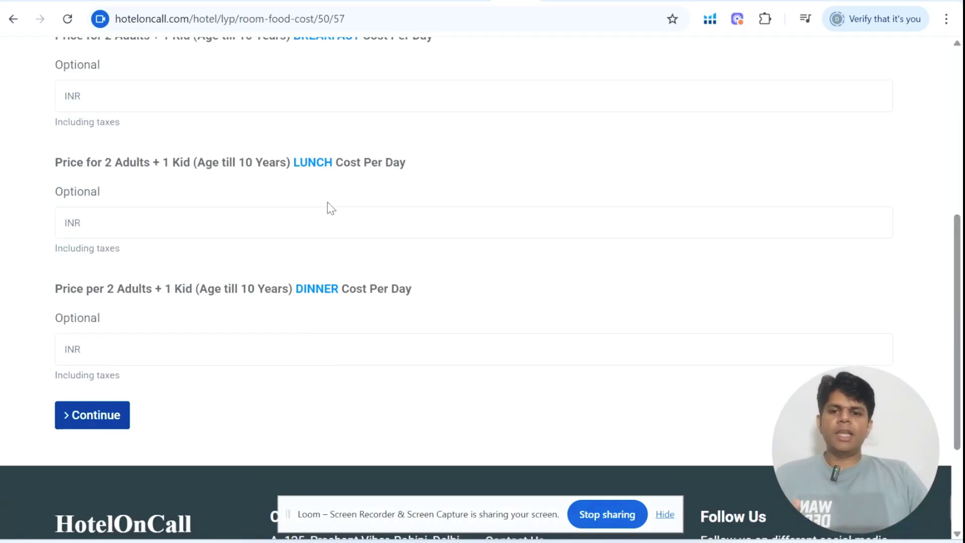
pyautogui.scroll(1, 327, 201)
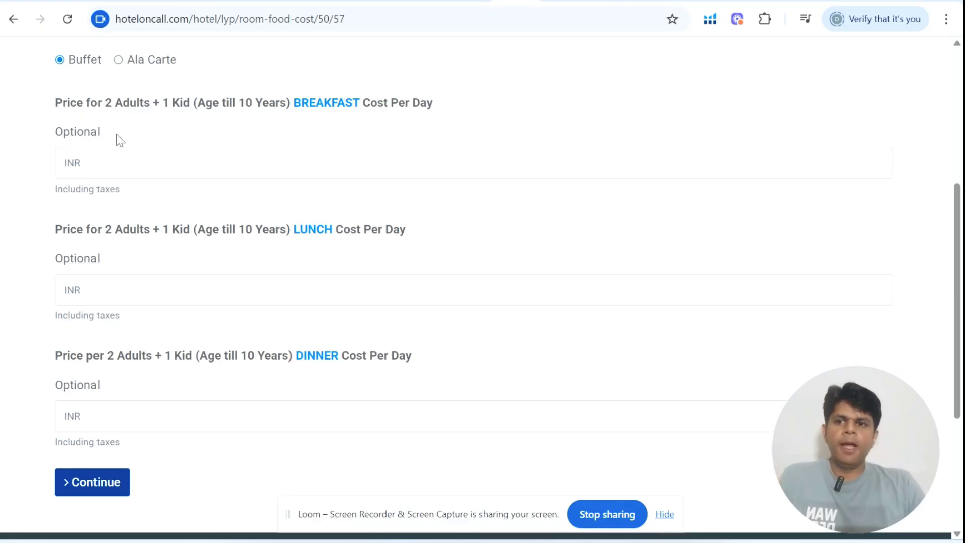
pyautogui.click(125, 164)
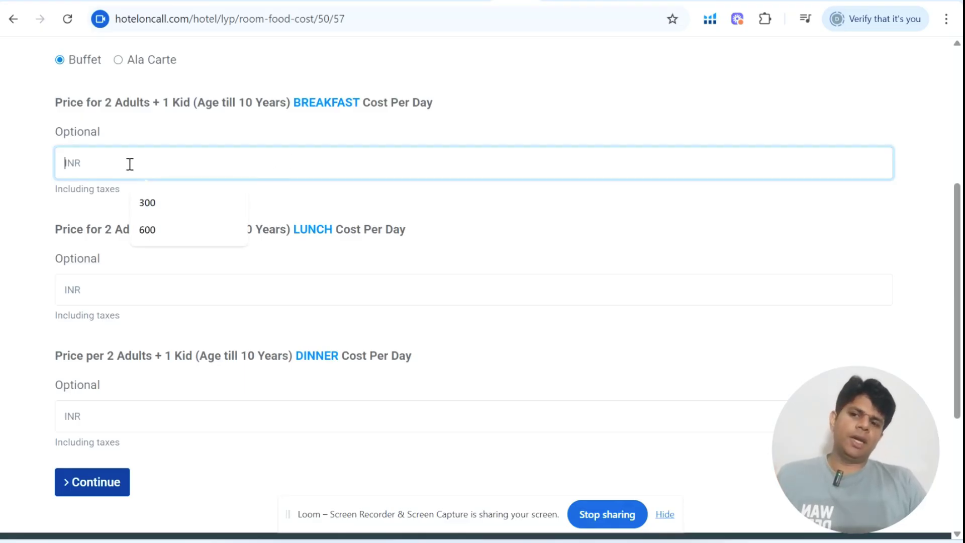
pyautogui.write('300')
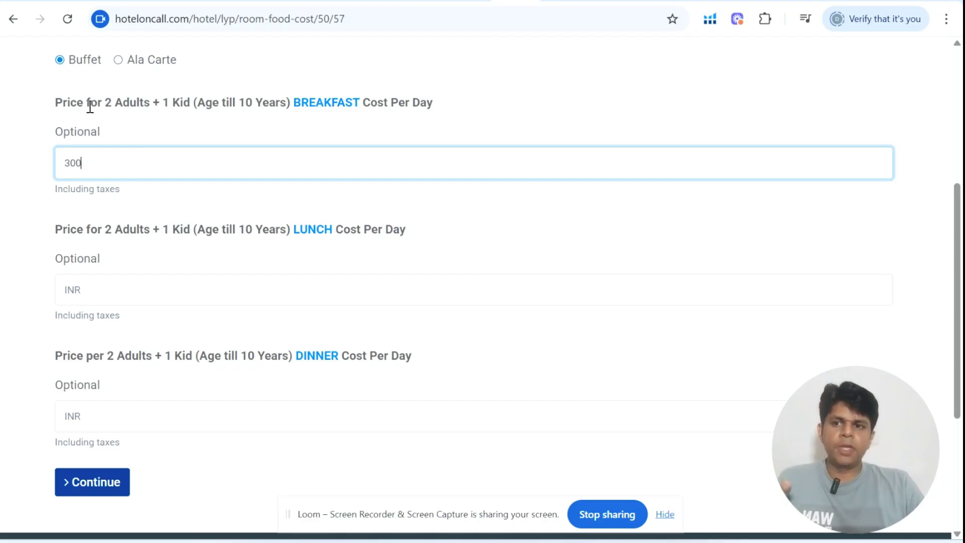
pyautogui.moveTo(105, 102); pyautogui.dragTo(193, 102)
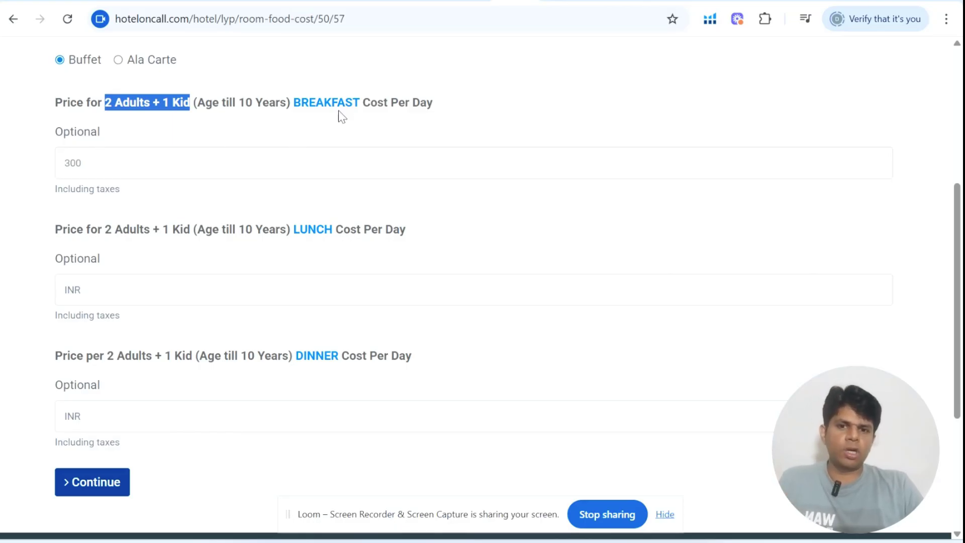
pyautogui.click(346, 125)
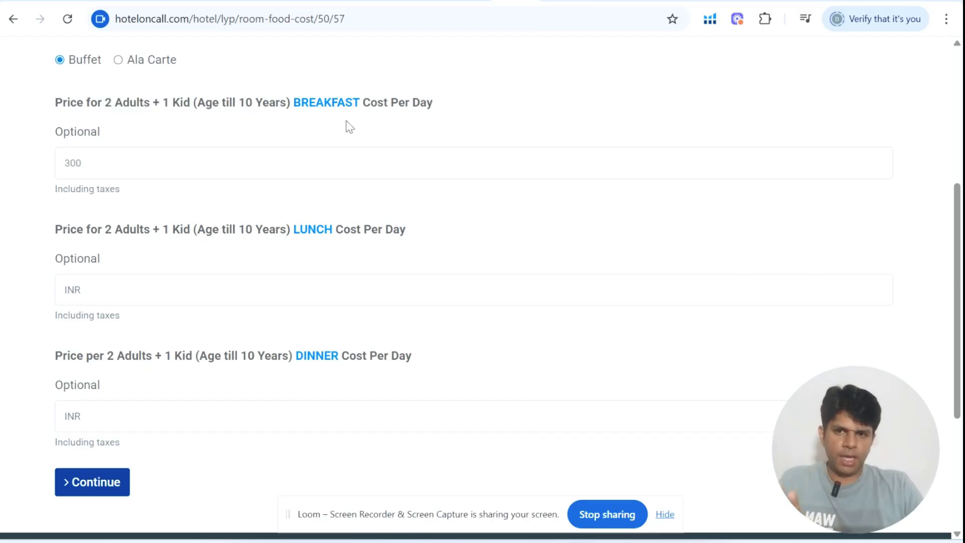
pyautogui.moveTo(119, 166); pyautogui.dragTo(21, 155)
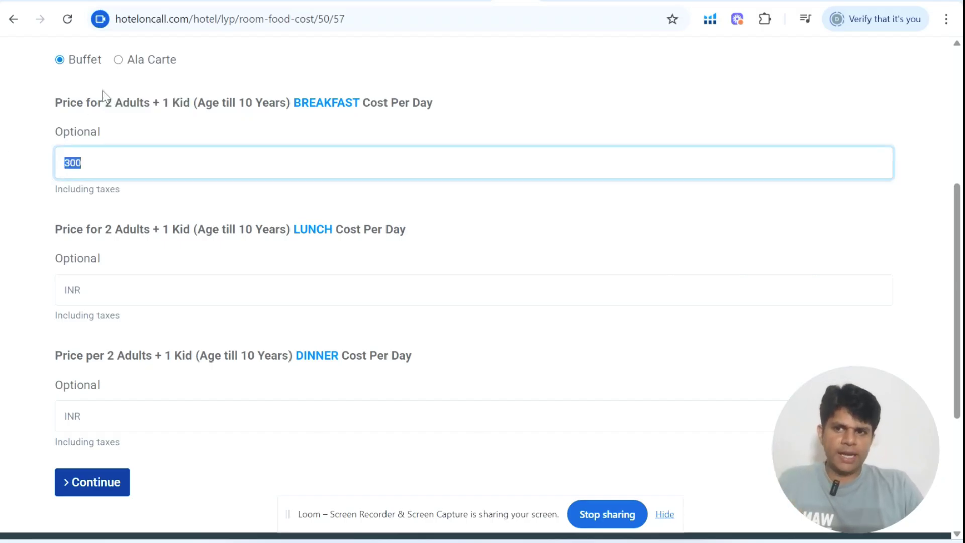
pyautogui.moveTo(105, 100); pyautogui.dragTo(194, 97)
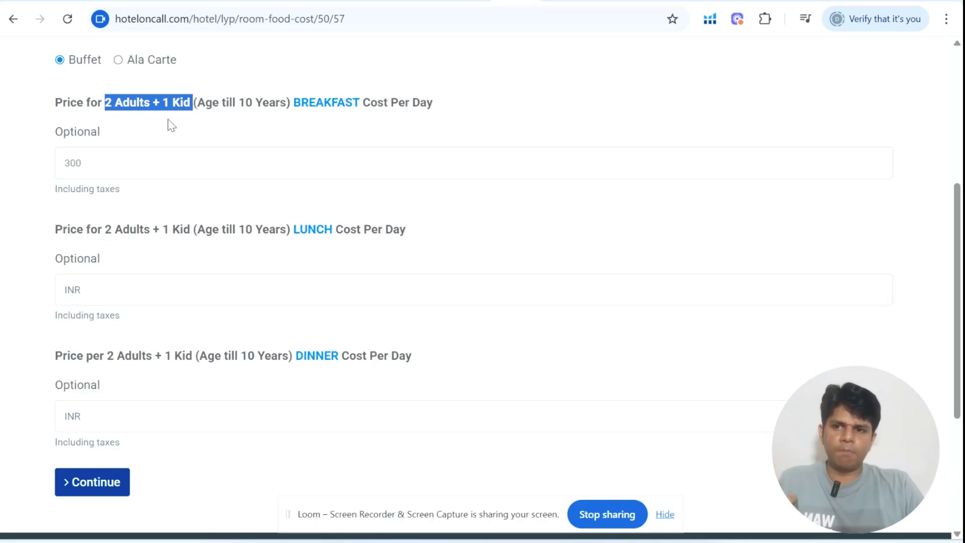
pyautogui.moveTo(107, 171); pyautogui.dragTo(2, 182)
pyautogui.press('BackSpace')
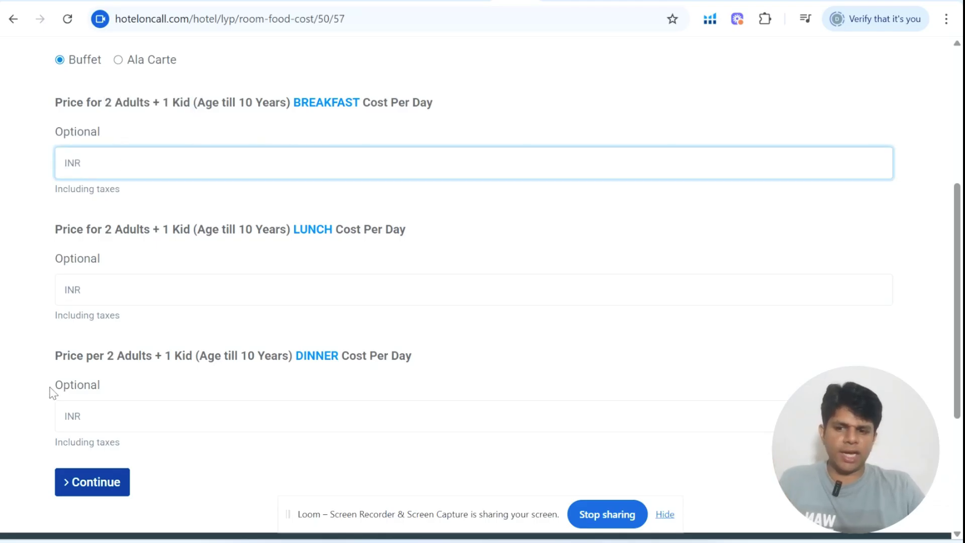
# Step: Set the daily breakfast cost to 300 INR, leave lunch and dinner blank, and proceed to the room photos
pyautogui.click(112, 174)
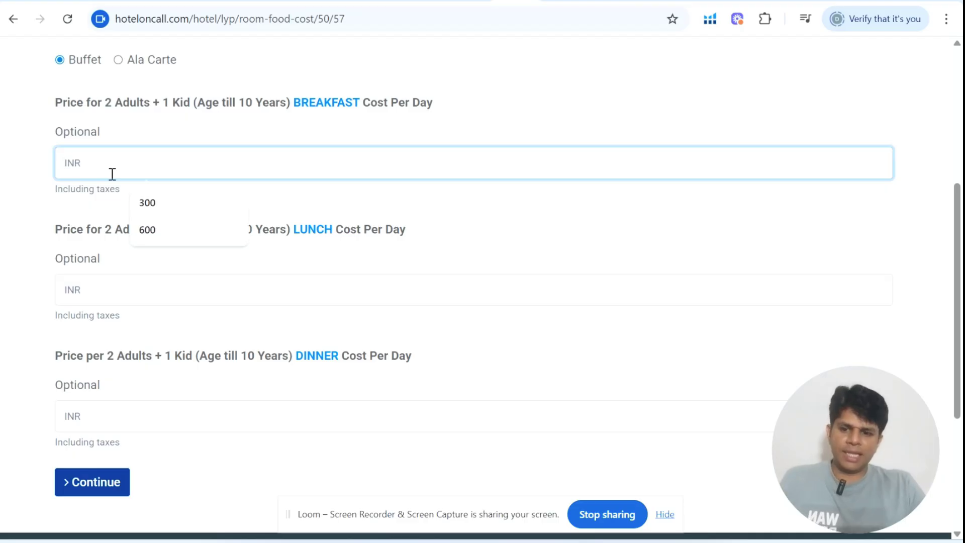
pyautogui.write('300')
pyautogui.click(8, 191)
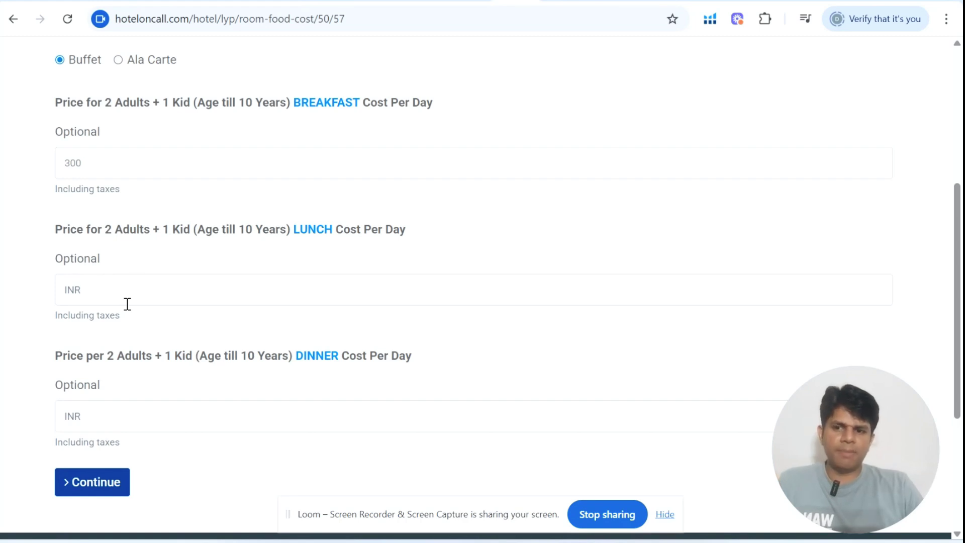
pyautogui.click(95, 483)
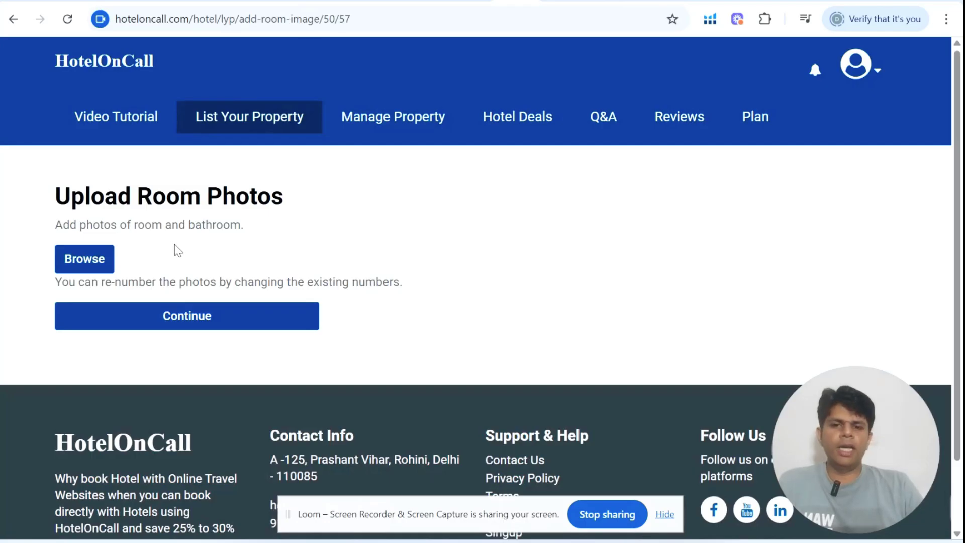
# Step: Upload the photo "Mountain Range (Deluxe rooms) - Trishul 1" from the Mountain Range (Deluxe rooms) - Trishul folder as a room photo
pyautogui.click(78, 262)
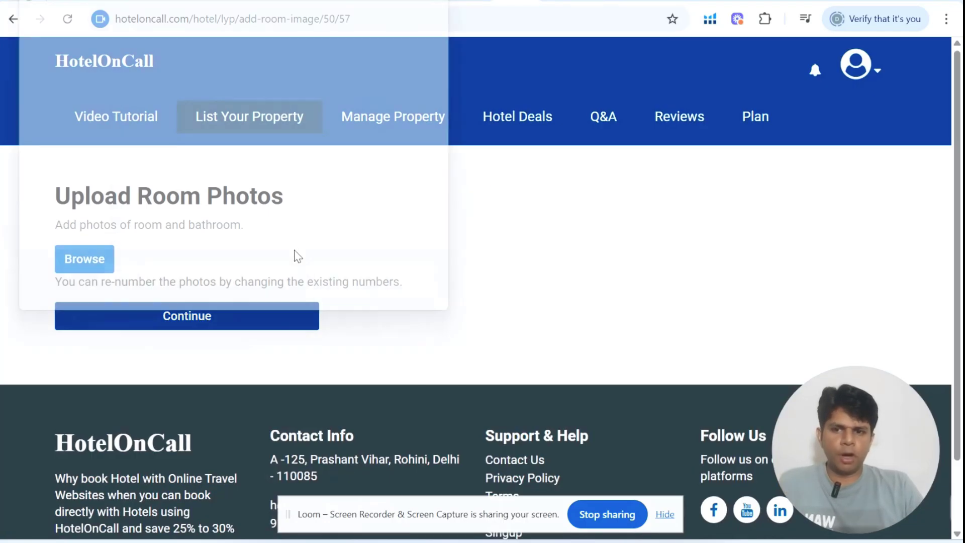
pyautogui.click(153, 12)
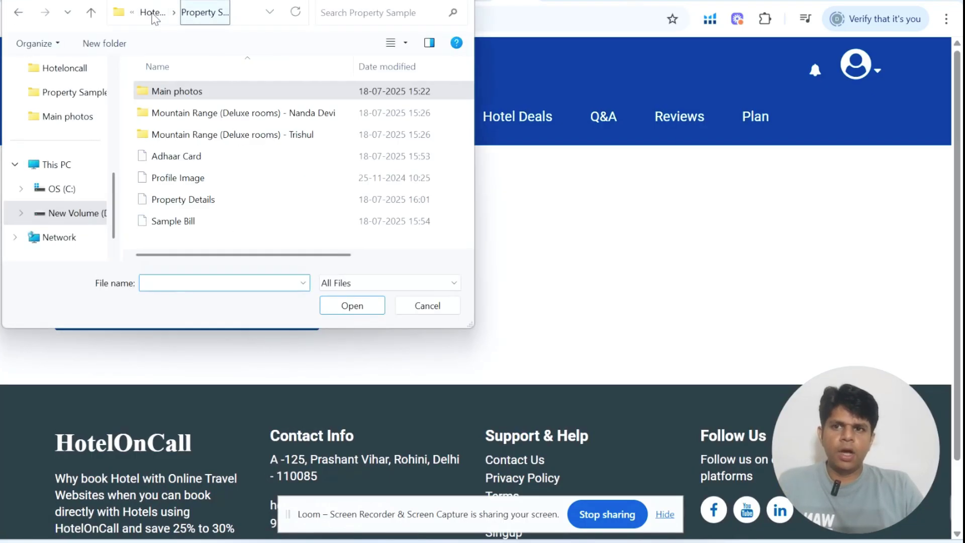
pyautogui.doubleClick(261, 134)
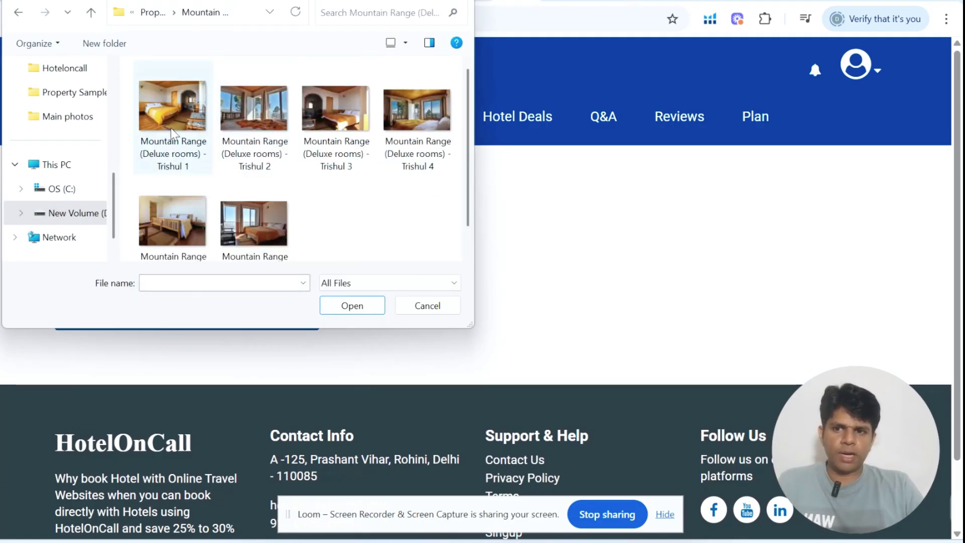
pyautogui.hotkey('ctrl', 'a')
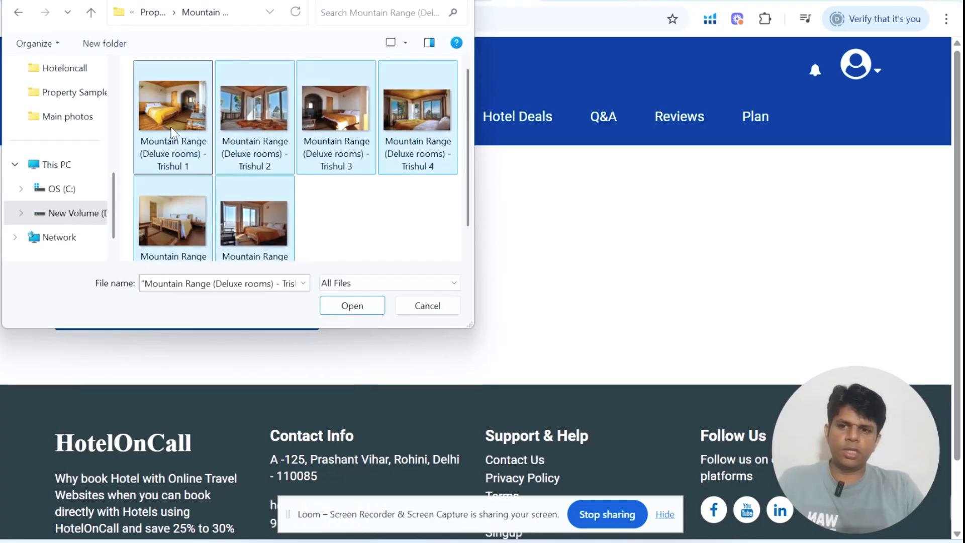
pyautogui.click(369, 200)
pyautogui.click(171, 123)
pyautogui.click(354, 305)
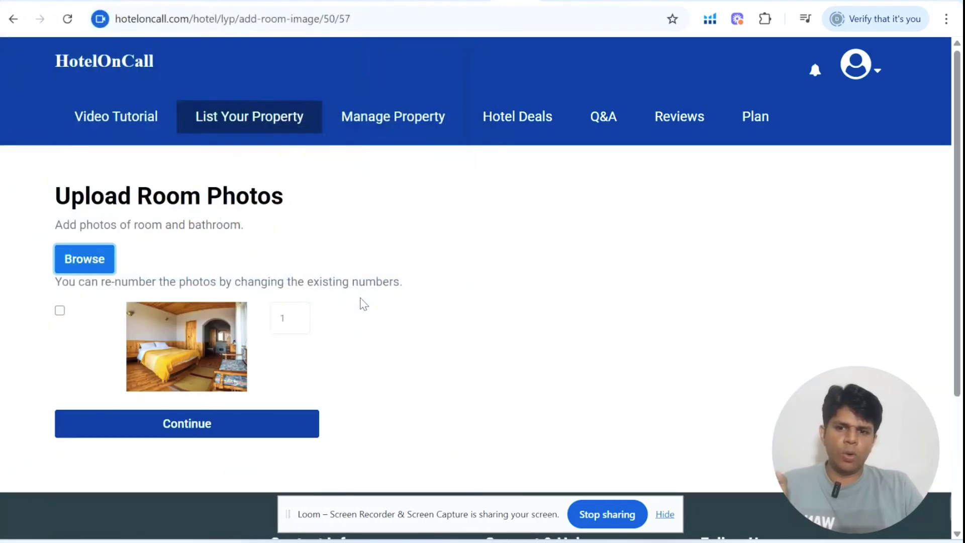
# Step: Upload the photo "Mountain Range (Deluxe rooms) - Trishul 2" as a room photo
pyautogui.click(92, 263)
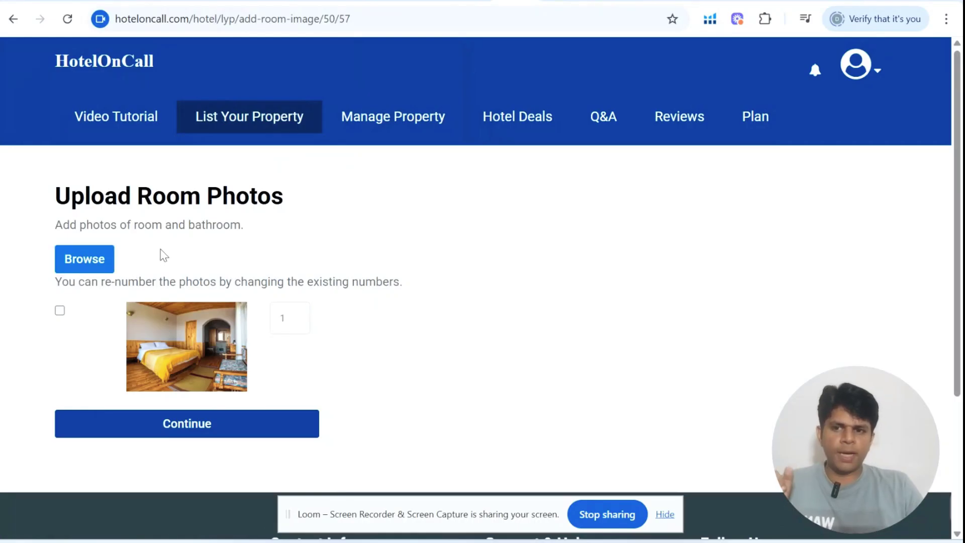
pyautogui.click(254, 108)
pyautogui.click(352, 305)
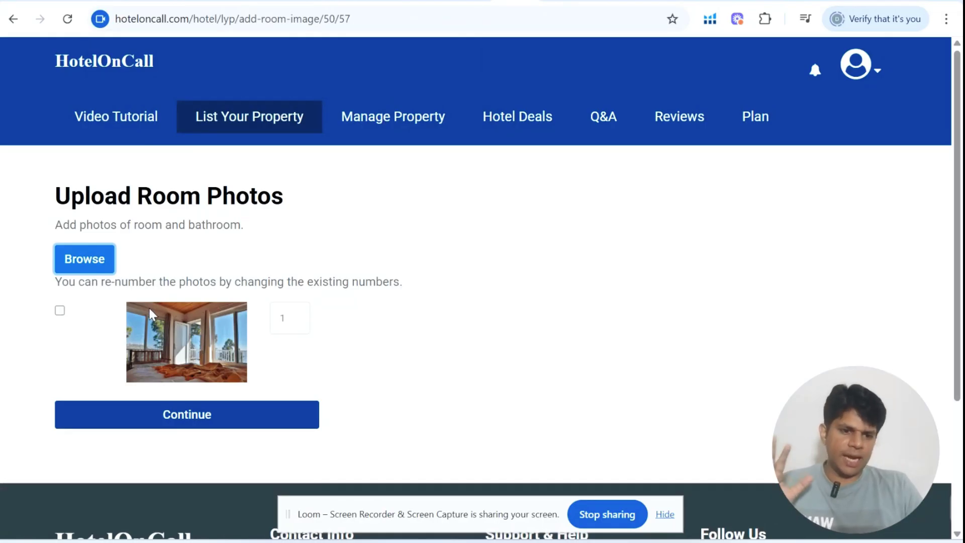
# Step: Upload all six Mountain Range (Deluxe rooms) - Trishul photos together as room photos and finish adding the room
pyautogui.click(171, 251)
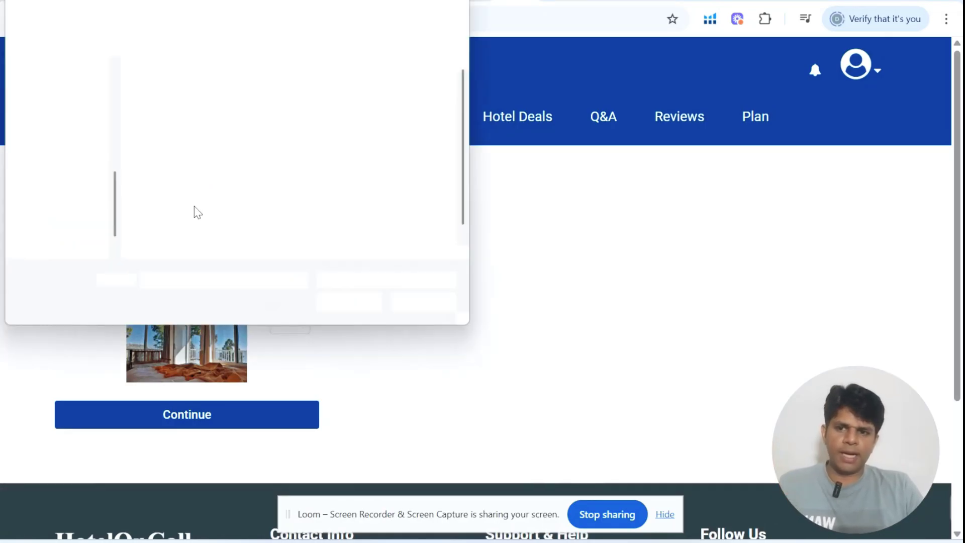
pyautogui.click(207, 169)
pyautogui.hotkey('ctrl', 'a')
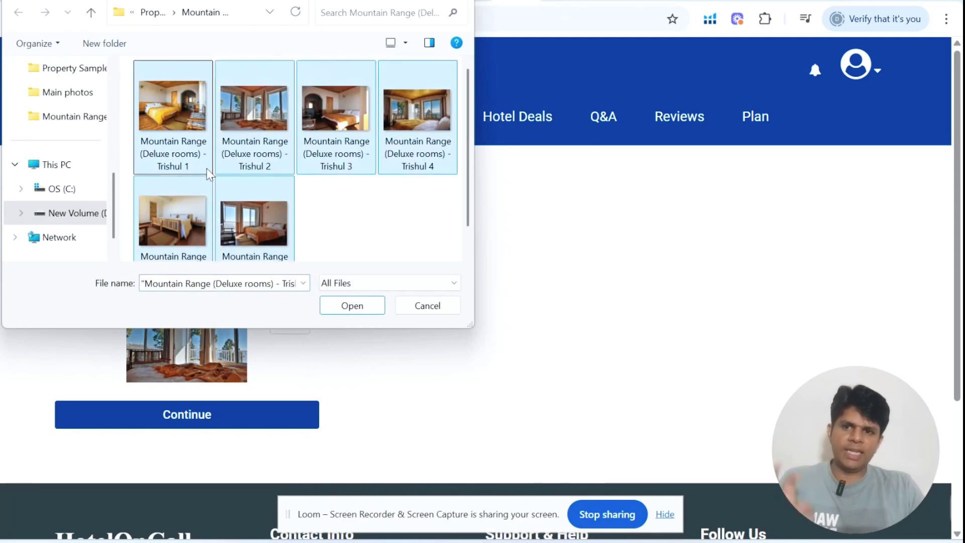
pyautogui.click(360, 307)
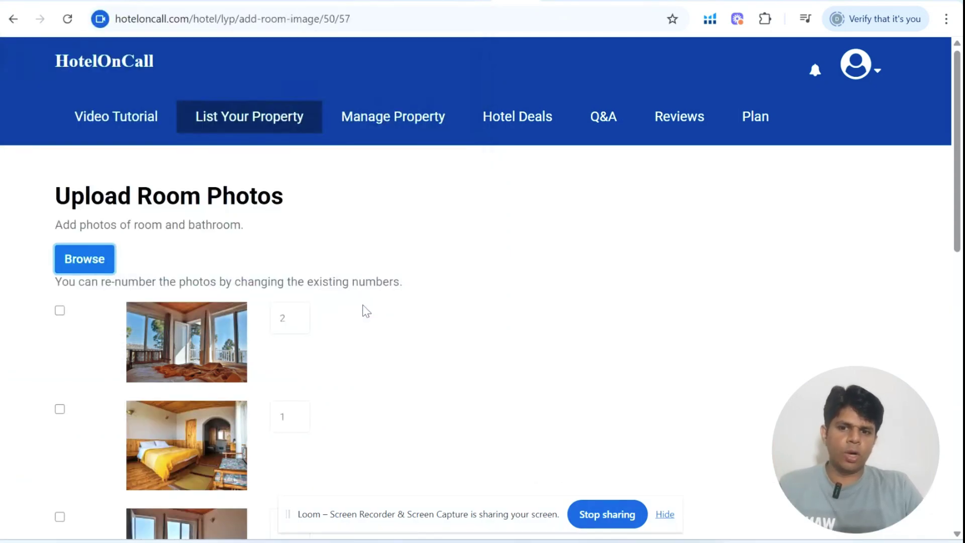
pyautogui.scroll(-10, 362, 310)
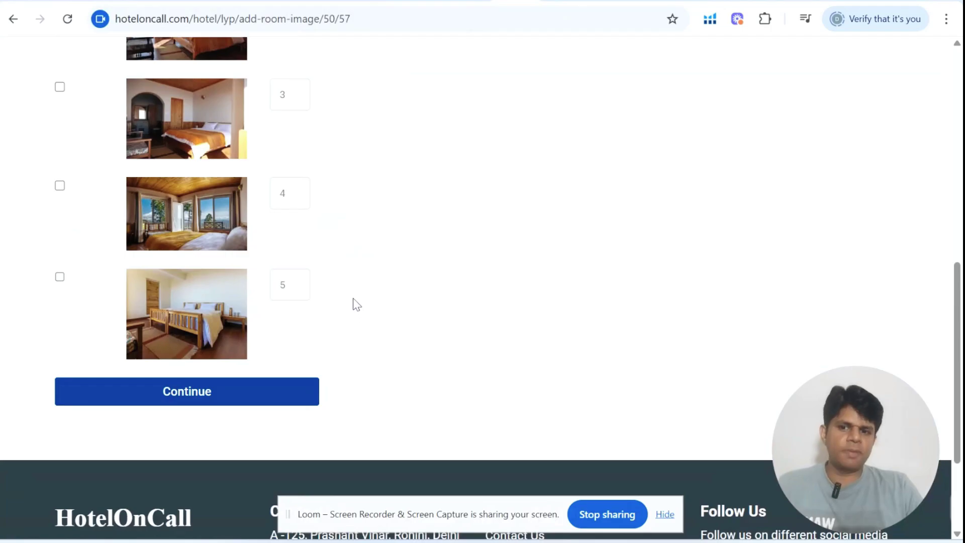
pyautogui.click(194, 408)
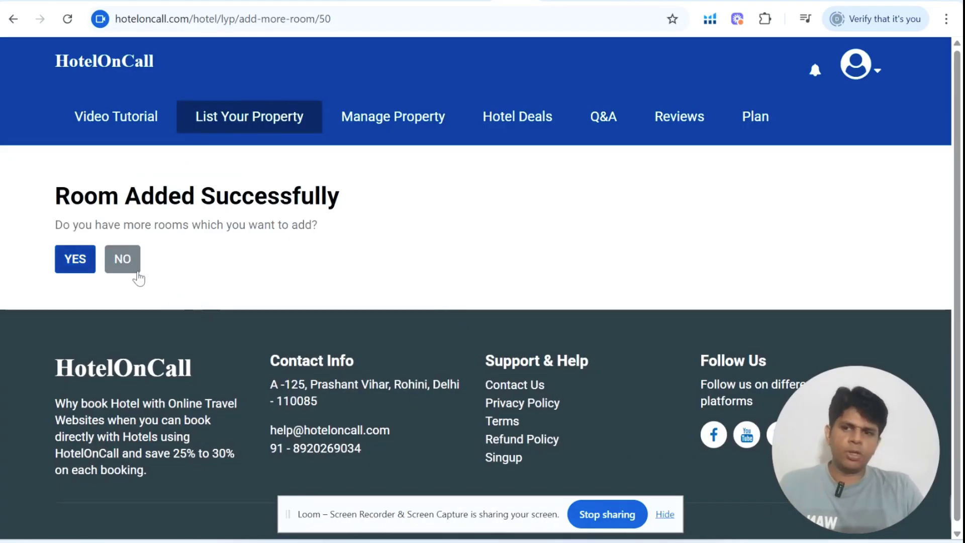
# Step: Start adding another room and name it "Mountain Range (Deluxe rooms) - Nanda Devi"
pyautogui.click(66, 261)
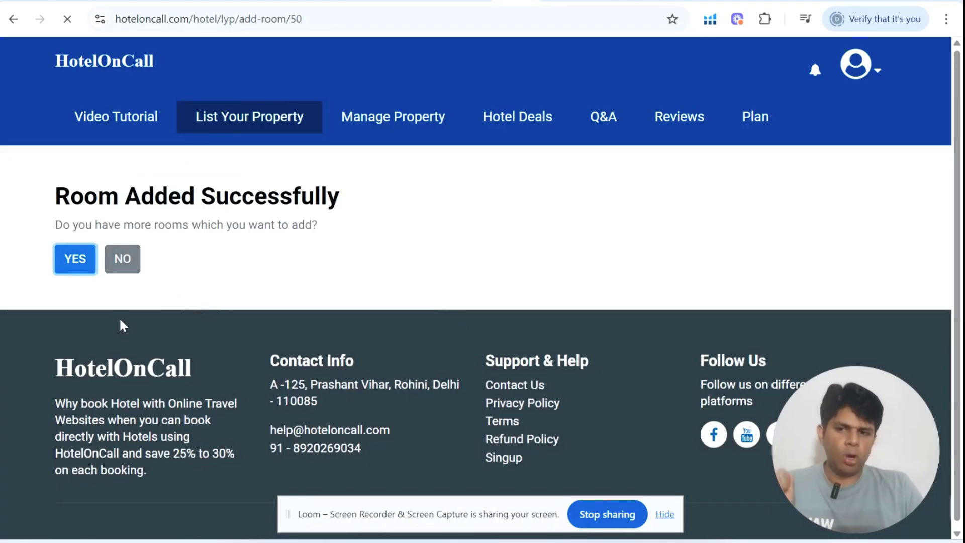
pyautogui.click(145, 293)
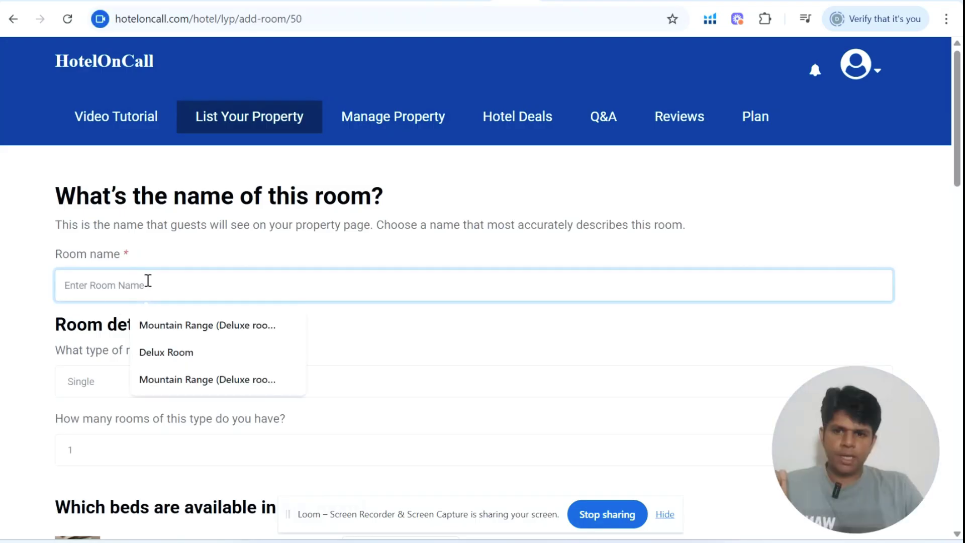
pyautogui.click(199, 378)
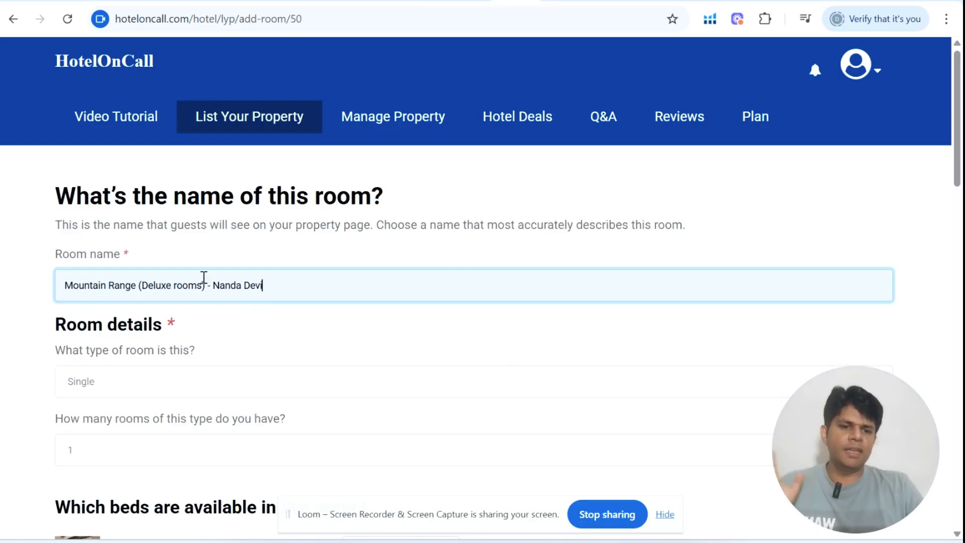
# Step: Set the room type to Double and the number of rooms of this type to 2
pyautogui.scroll(-5, 226, 366)
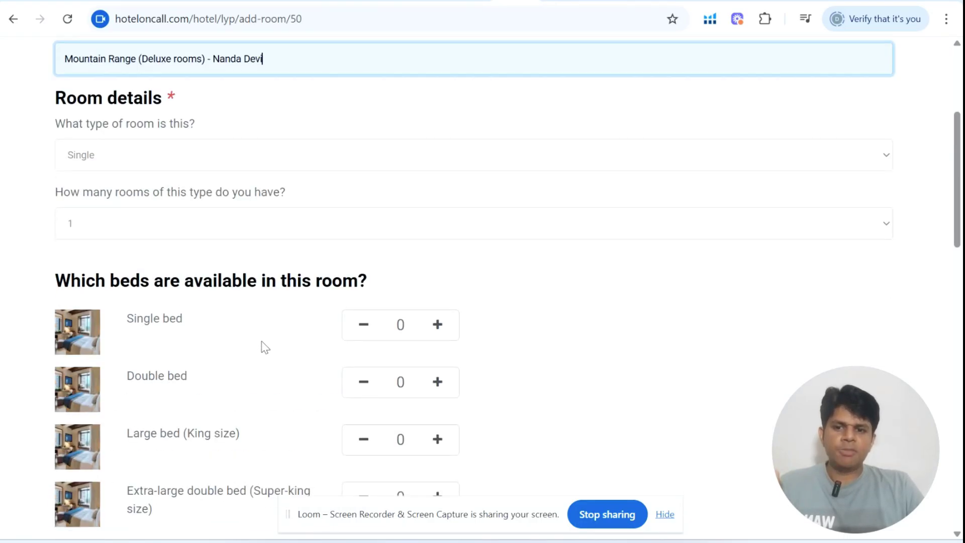
pyautogui.click(289, 157)
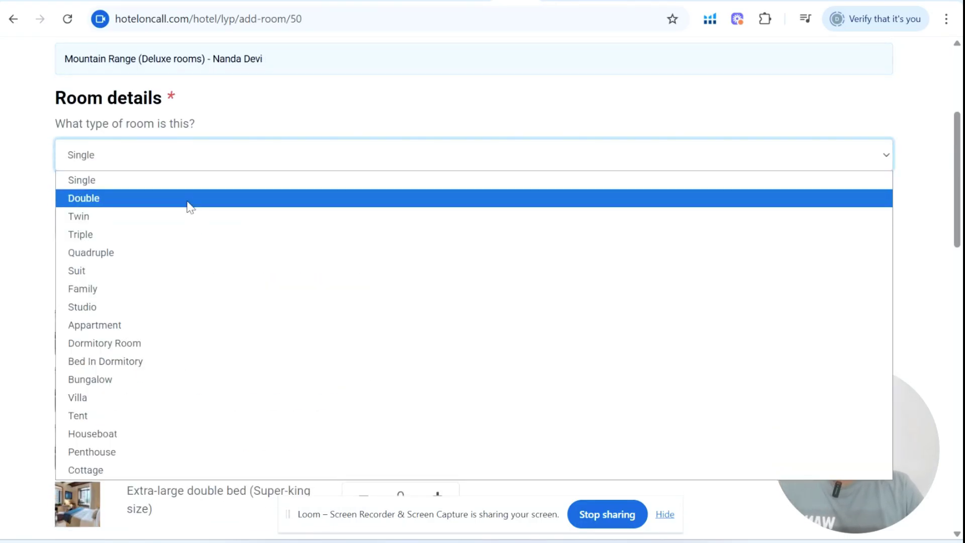
pyautogui.click(187, 202)
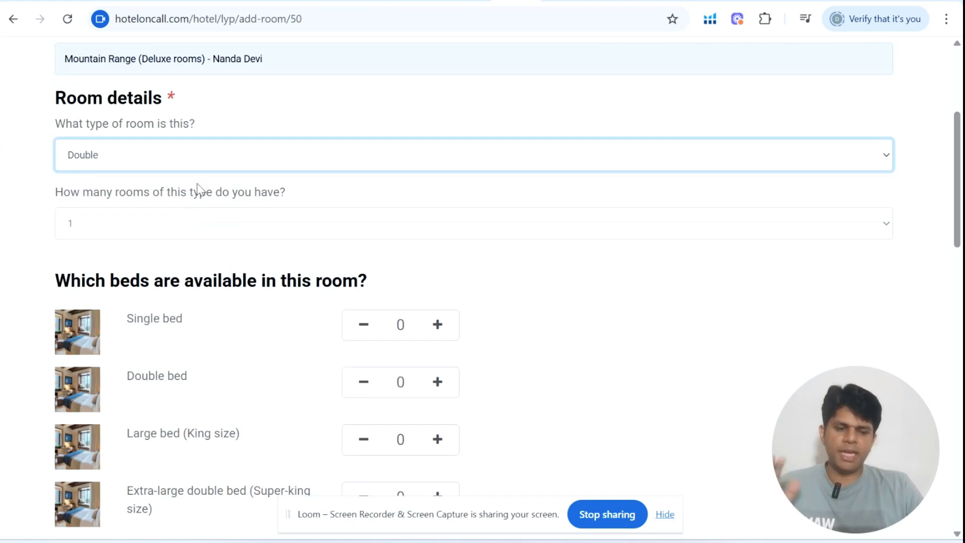
pyautogui.click(211, 225)
pyautogui.click(172, 268)
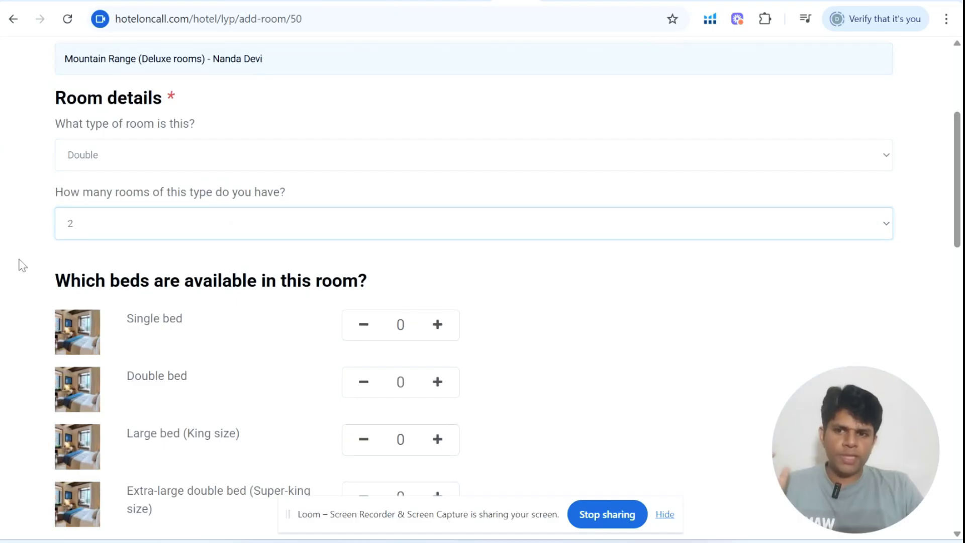
# Step: Set the room's guest capacity to 4 adults and 2 kids, with a kids' age range up to 10 years
pyautogui.scroll(-1, 506, 294)
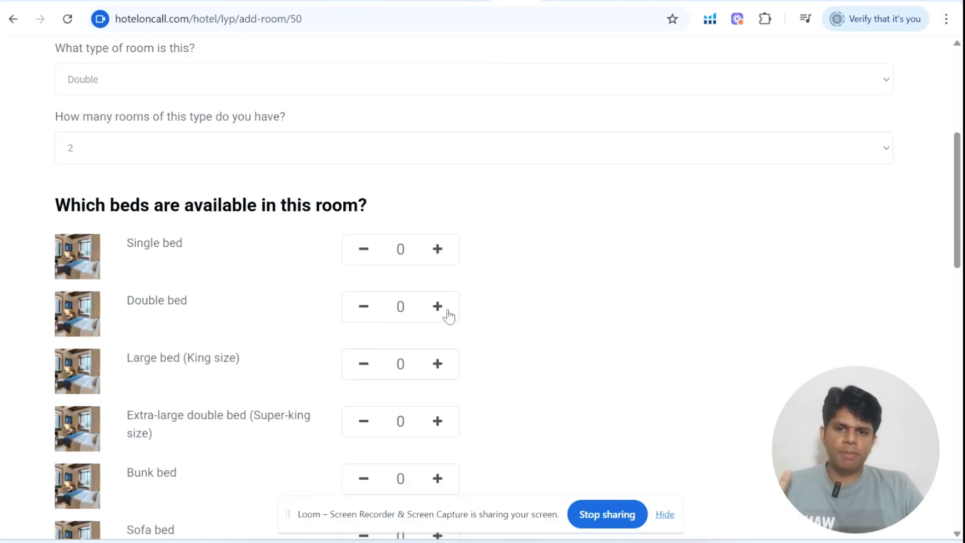
pyautogui.scroll(-6, 535, 300)
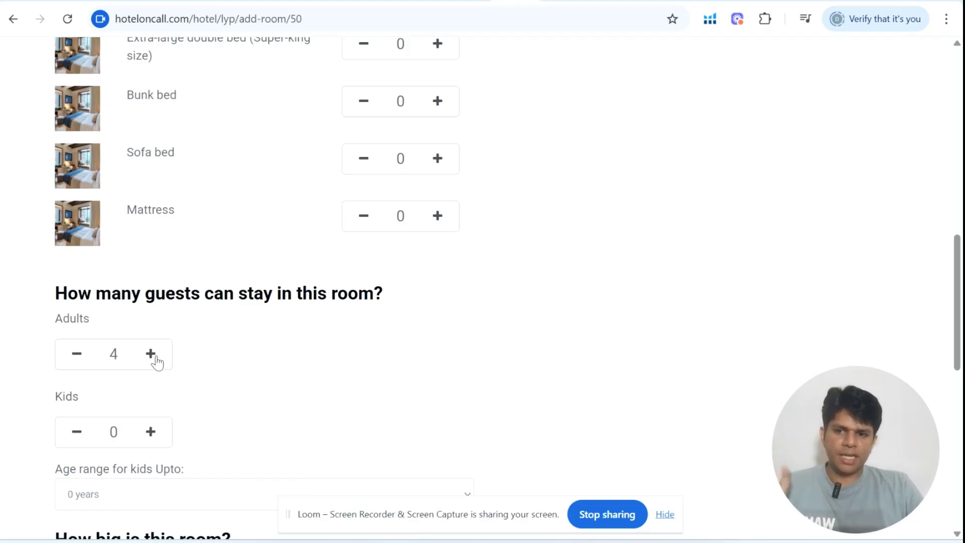
pyautogui.click(151, 431)
pyautogui.click(151, 431)
pyautogui.click(151, 431)
pyautogui.click(77, 433)
pyautogui.scroll(-3, 267, 332)
pyautogui.click(259, 340)
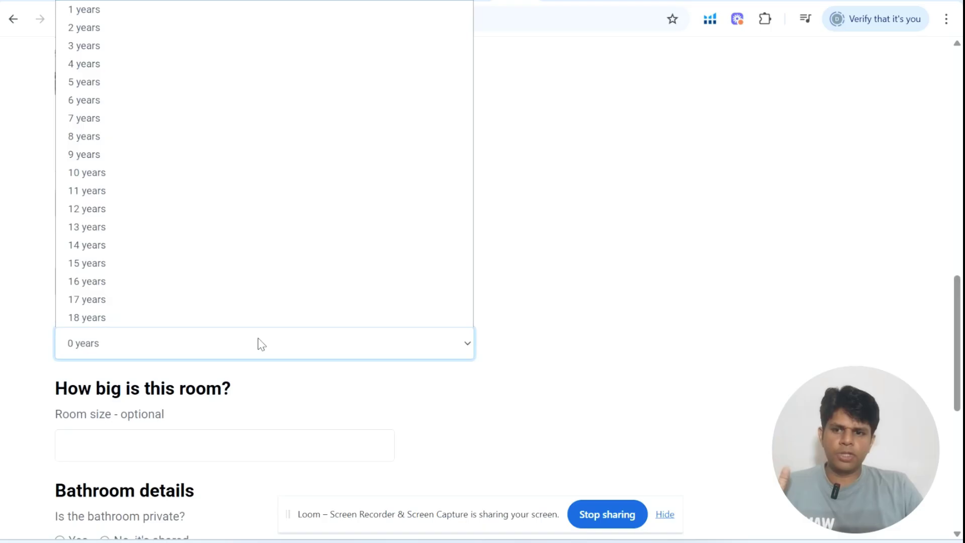
pyautogui.click(108, 172)
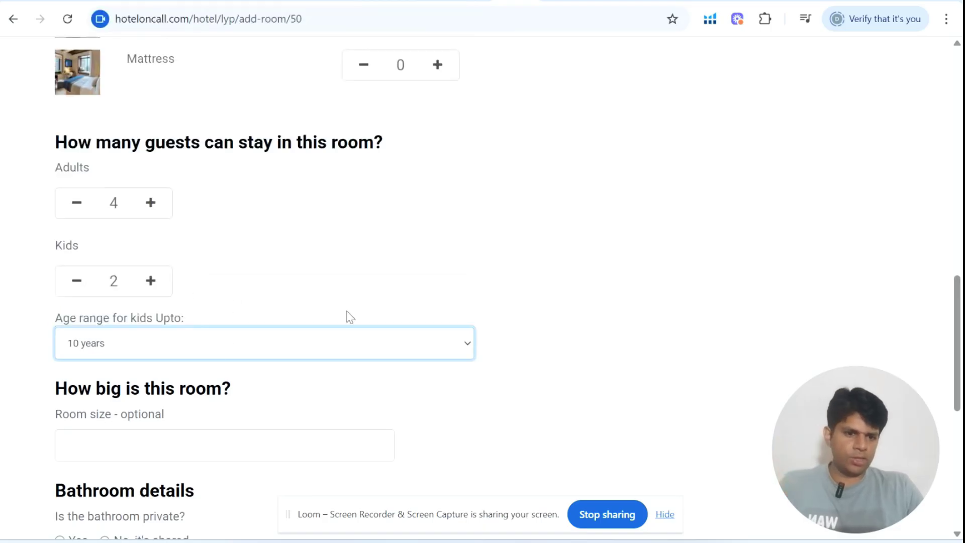
pyautogui.click(548, 292)
# Step: Mark the bathroom as private, choose Mountain View as the main view, and proceed to the price form
pyautogui.scroll(-8, 521, 295)
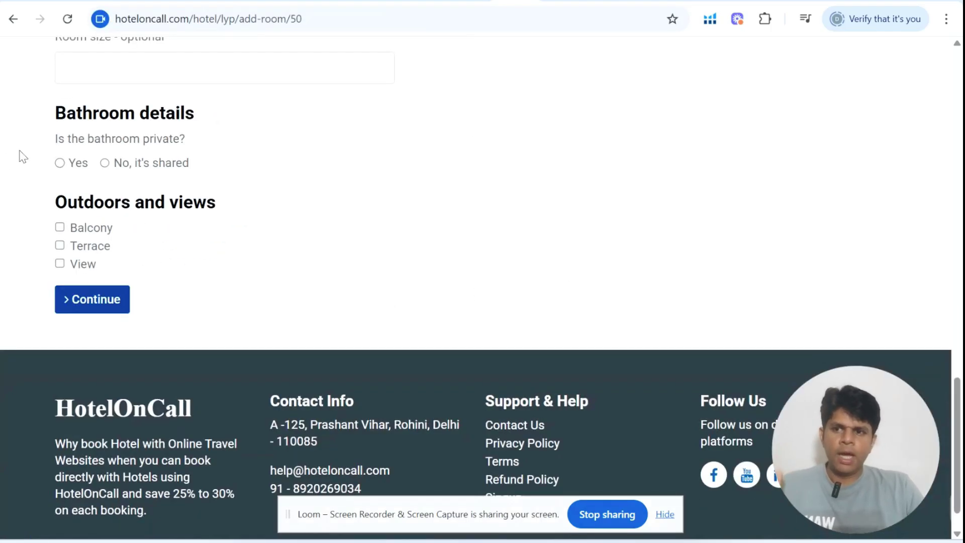
pyautogui.click(59, 162)
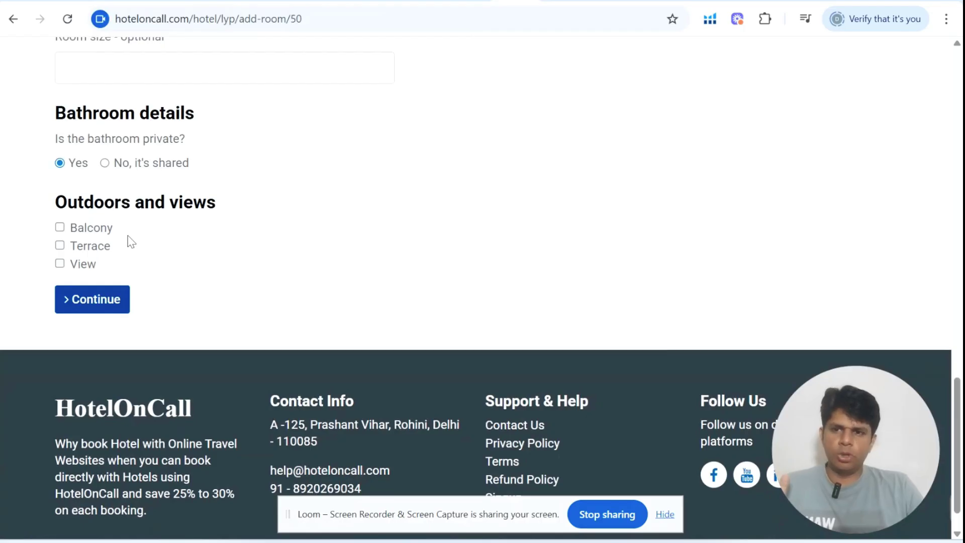
pyautogui.click(60, 263)
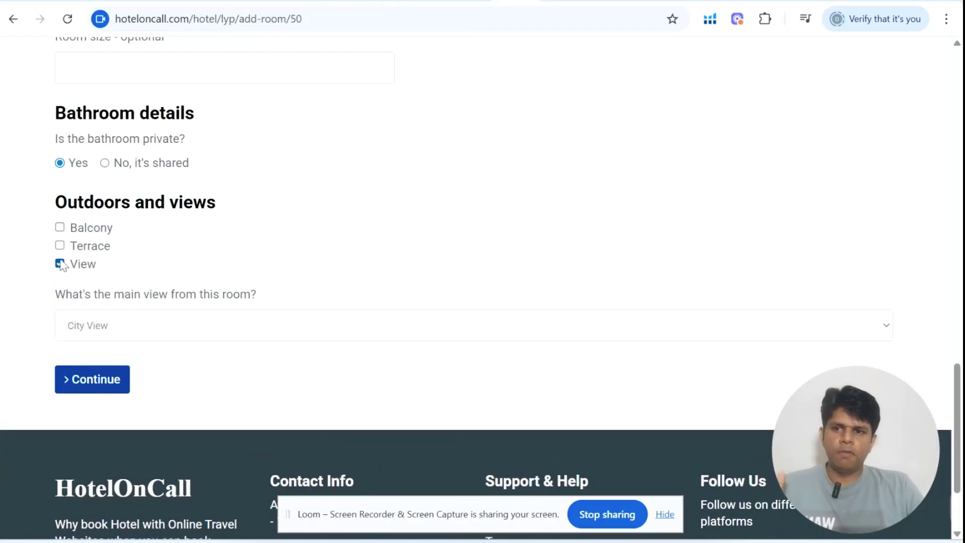
pyautogui.click(108, 334)
pyautogui.click(109, 175)
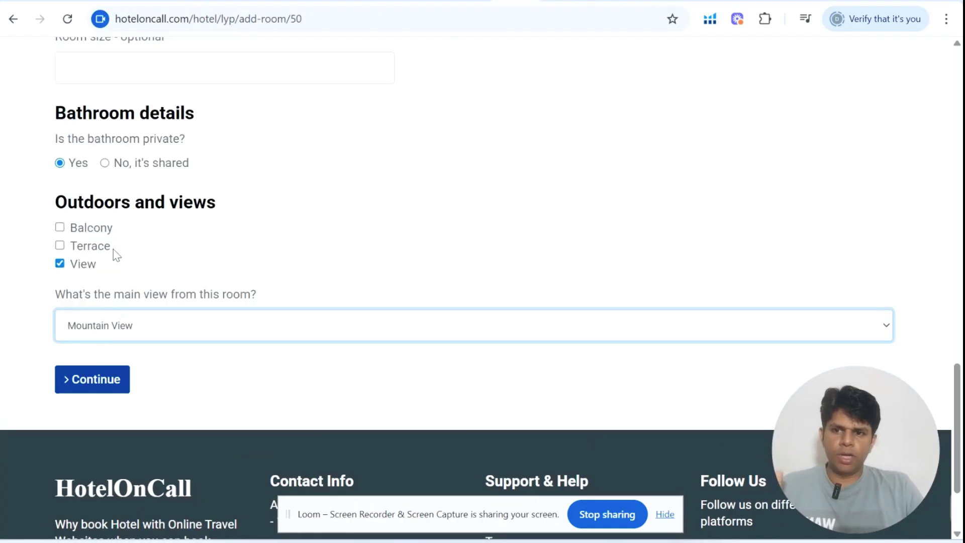
pyautogui.click(106, 391)
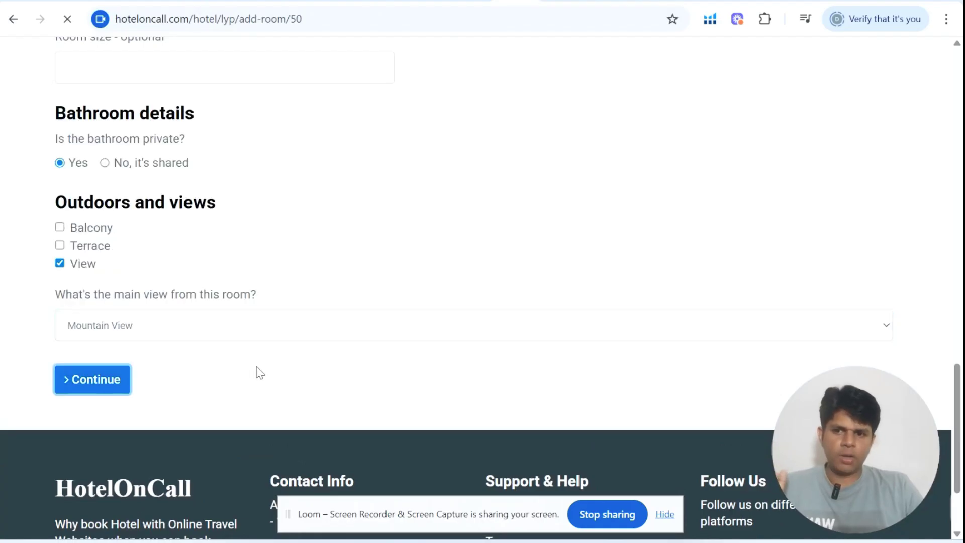
# Step: Set the actual room-only price to 6000 INR and the discounted guest price to 4500 INR per night
pyautogui.scroll(-3, 219, 238)
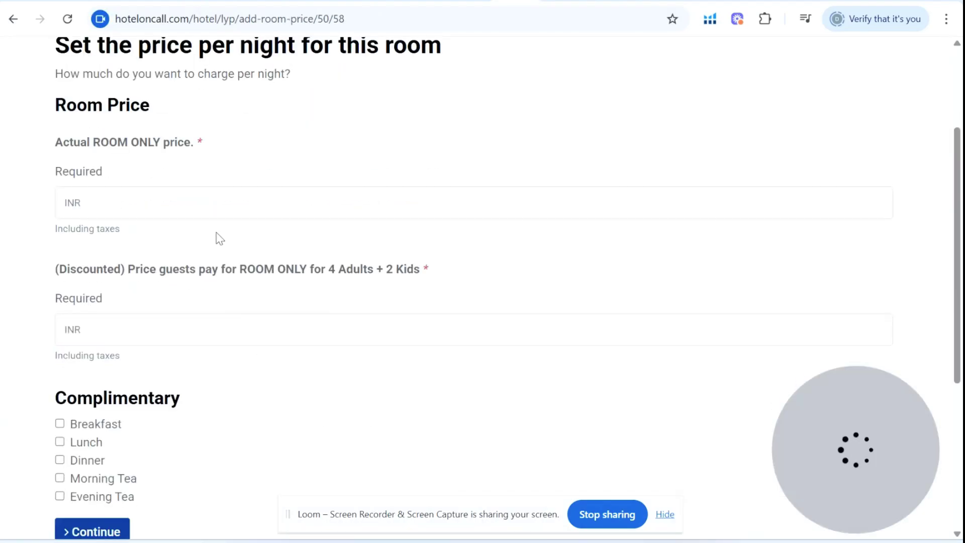
pyautogui.click(225, 204)
pyautogui.write('6000')
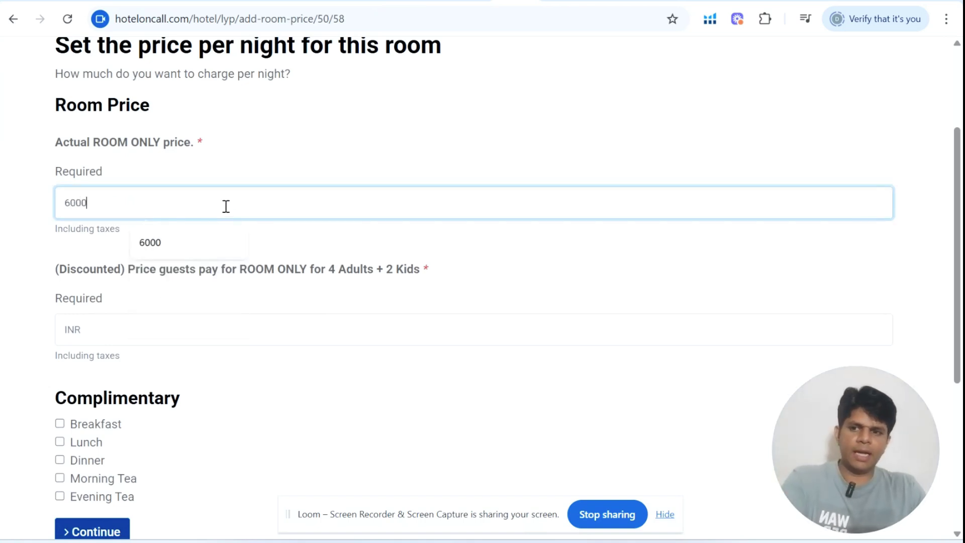
pyautogui.click(266, 184)
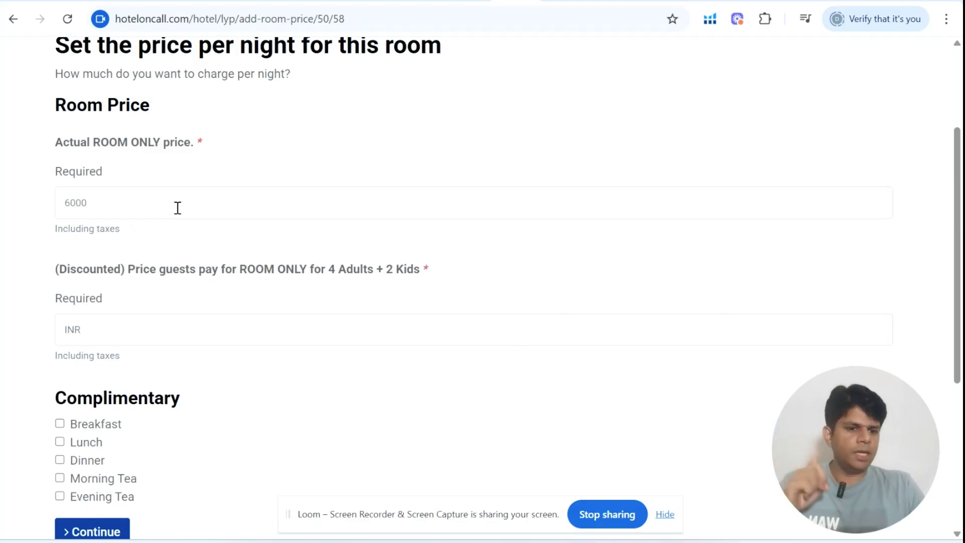
pyautogui.moveTo(62, 142); pyautogui.dragTo(129, 143)
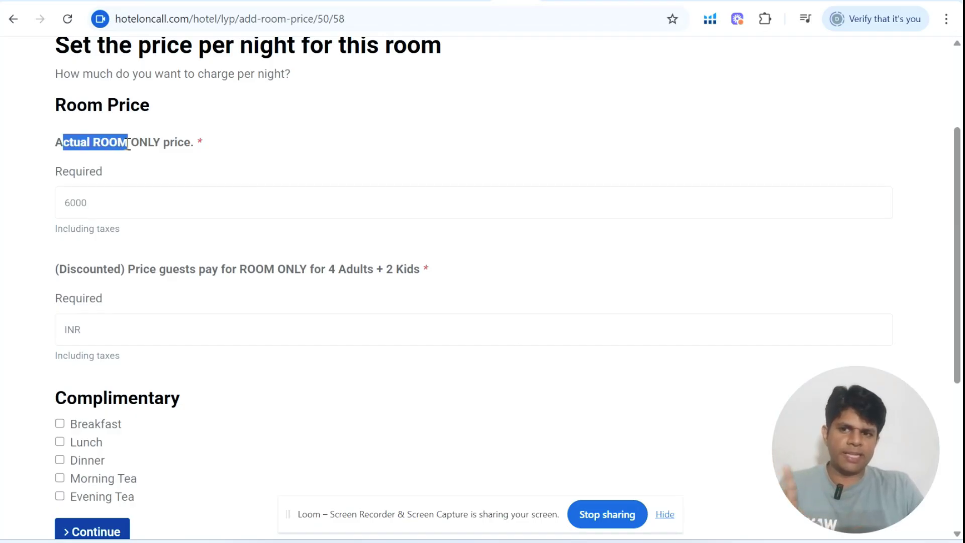
pyautogui.moveTo(90, 269); pyautogui.dragTo(174, 270)
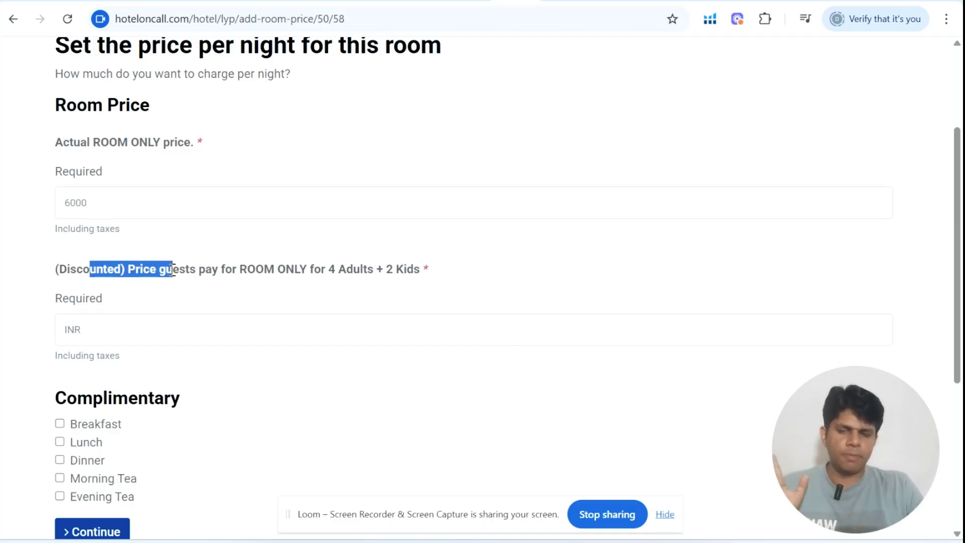
pyautogui.click(116, 196)
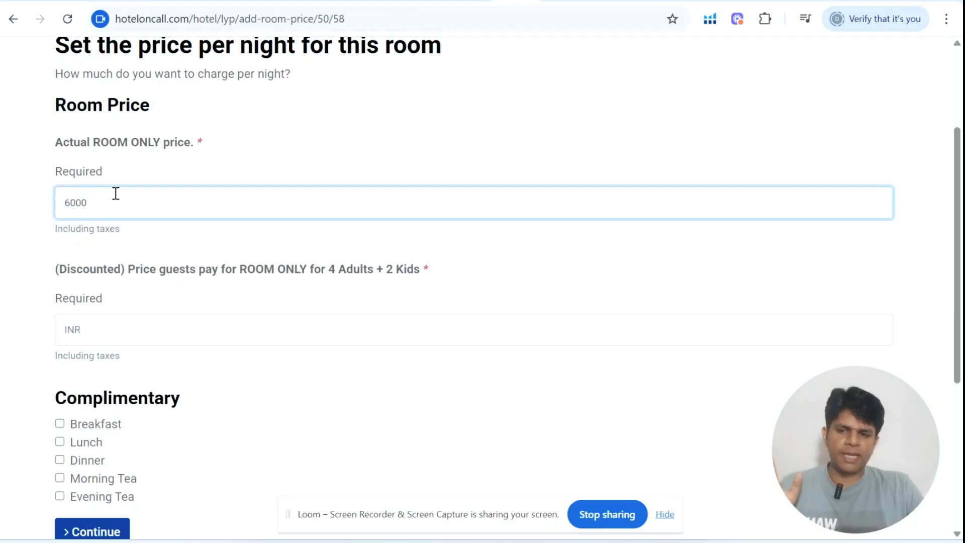
pyautogui.doubleClick(64, 201)
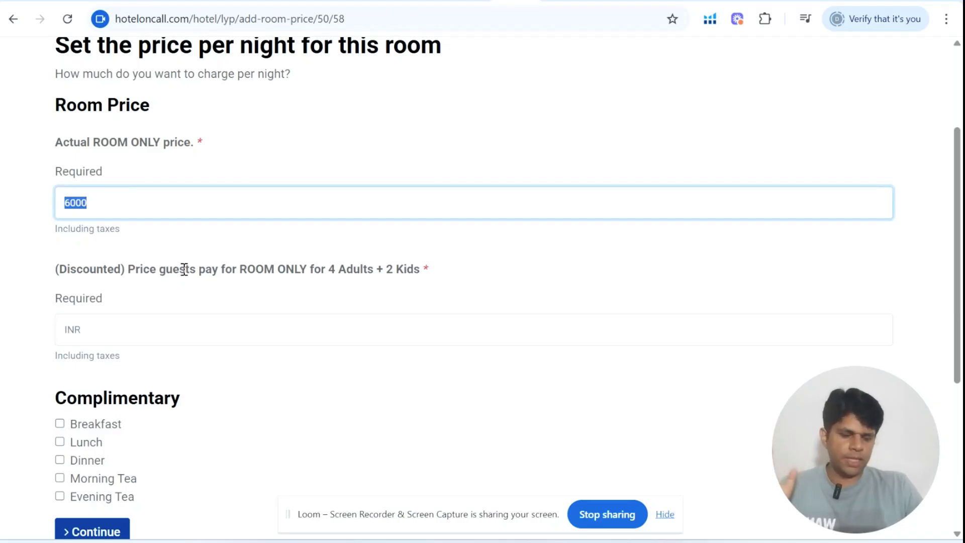
pyautogui.click(227, 334)
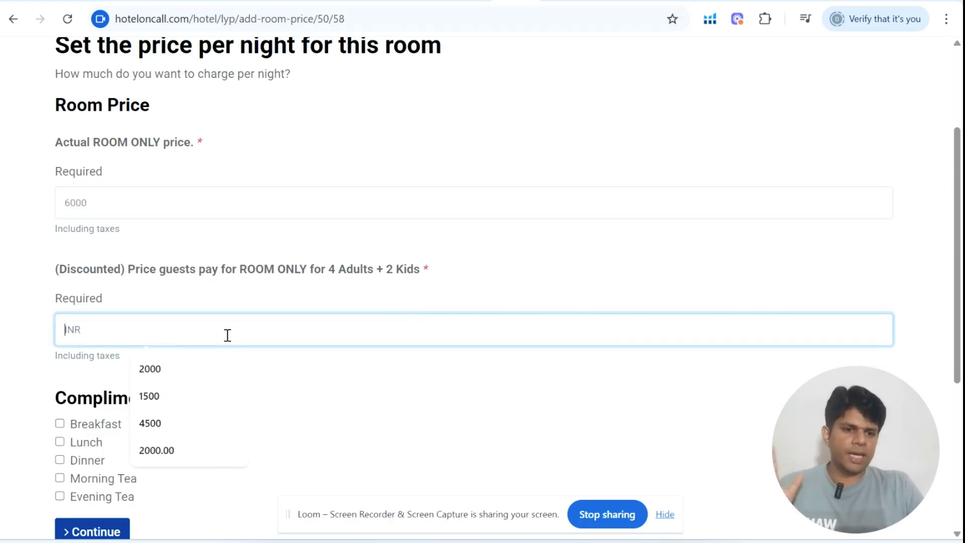
pyautogui.write('4500')
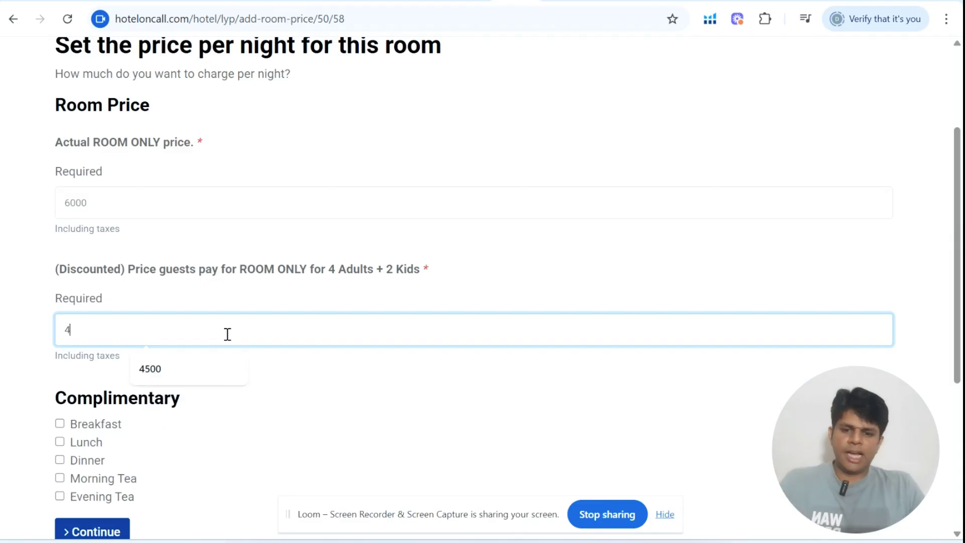
pyautogui.click(307, 383)
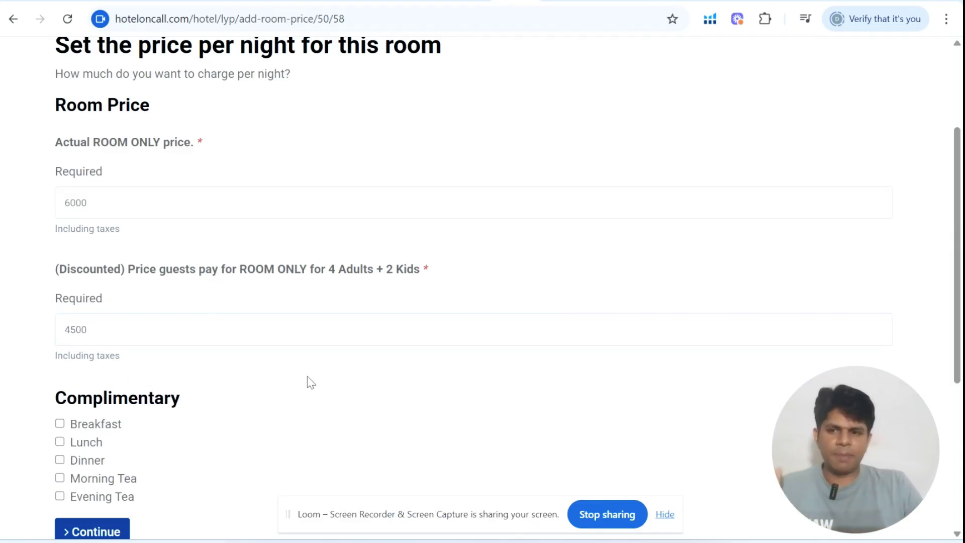
# Step: Include Morning Tea as the complimentary item for the Nanda Devi room
pyautogui.scroll(-3, 306, 380)
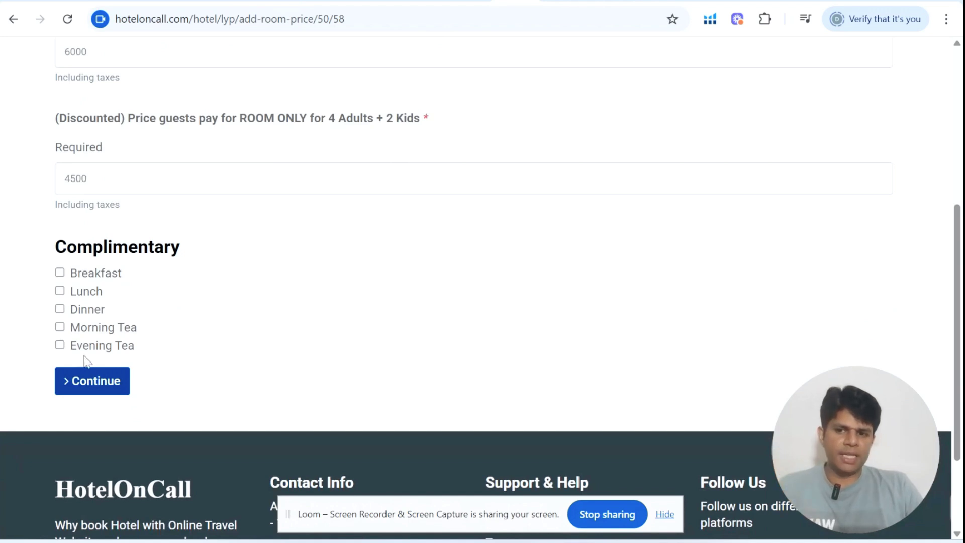
pyautogui.click(60, 327)
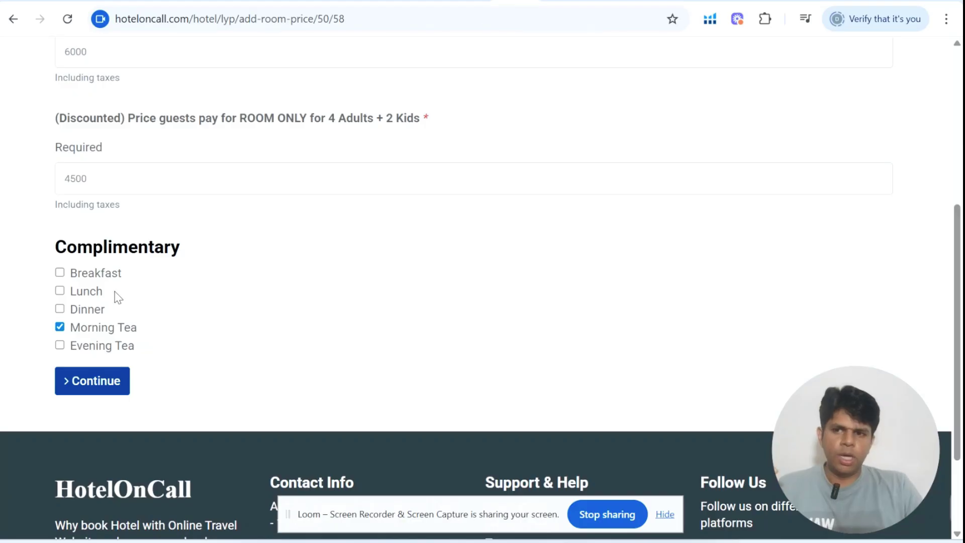
# Step: Set the discounted room-only guest price to 5000 INR, add Breakfast to the complimentary items, and submit the price form
pyautogui.doubleClick(106, 180)
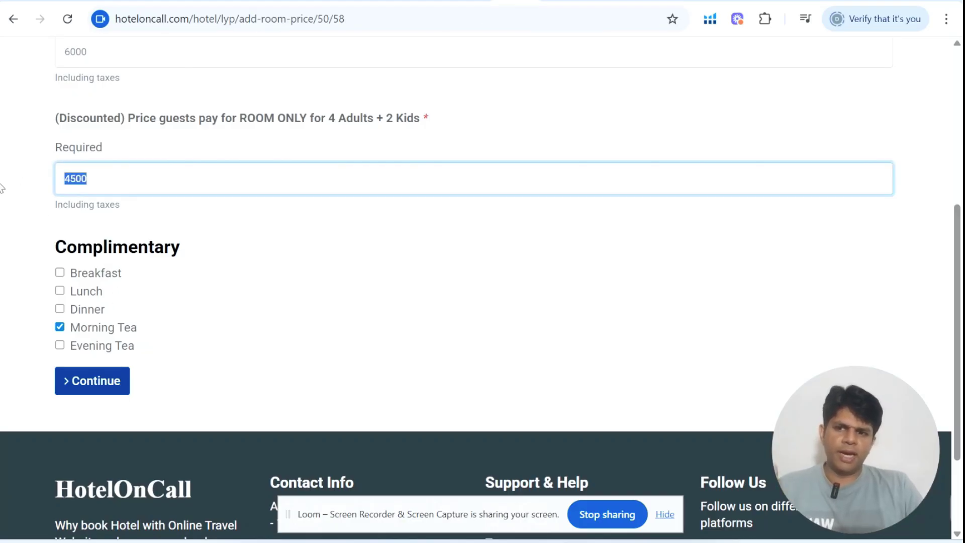
pyautogui.write('5000')
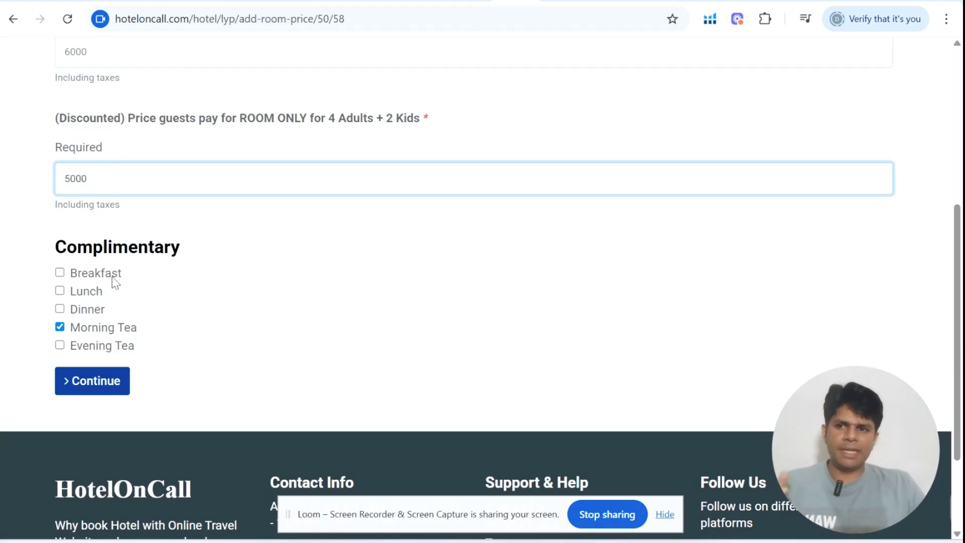
pyautogui.click(60, 272)
pyautogui.click(109, 387)
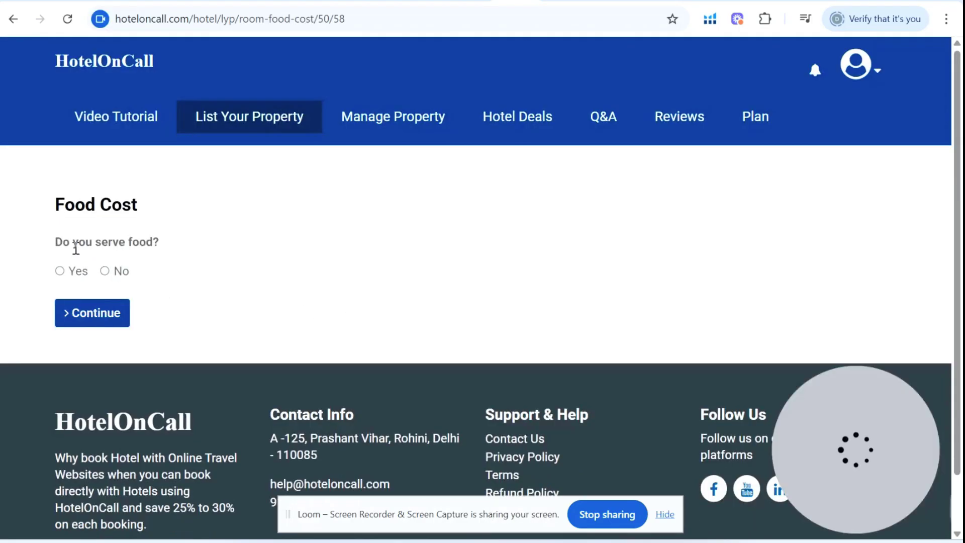
# Step: Declare that food is served buffet style, set the dinner cost per day to 600 INR, and submit the food costs
pyautogui.click(60, 271)
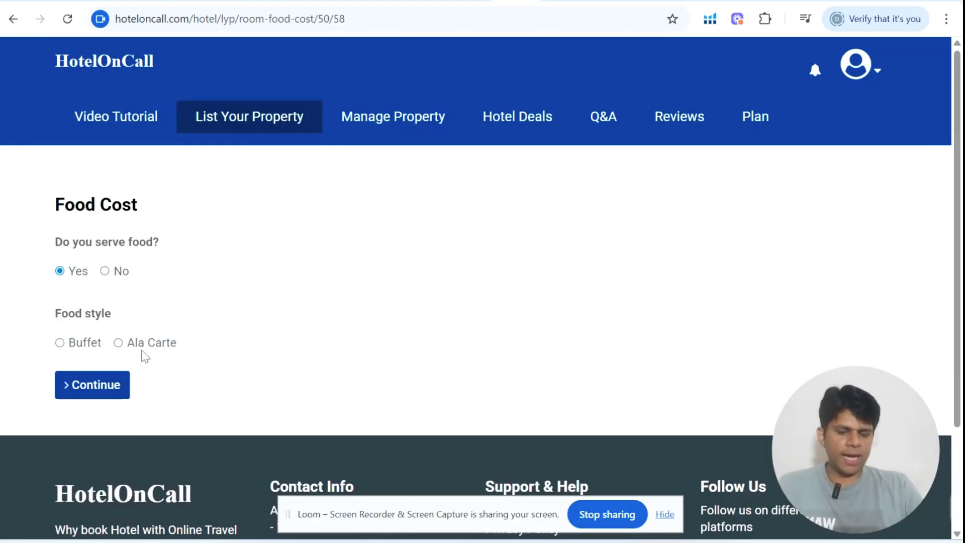
pyautogui.click(60, 343)
pyautogui.scroll(-5, 139, 392)
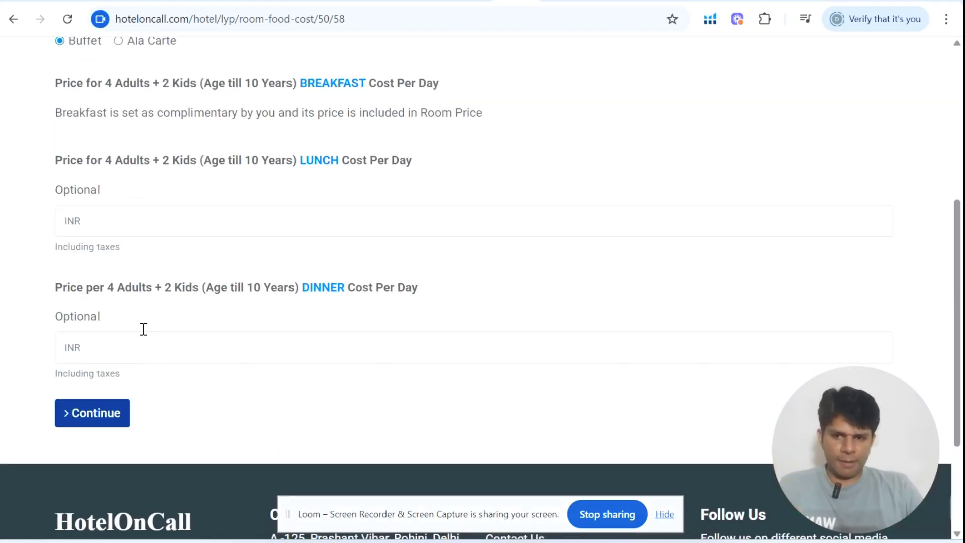
pyautogui.scroll(2, 142, 286)
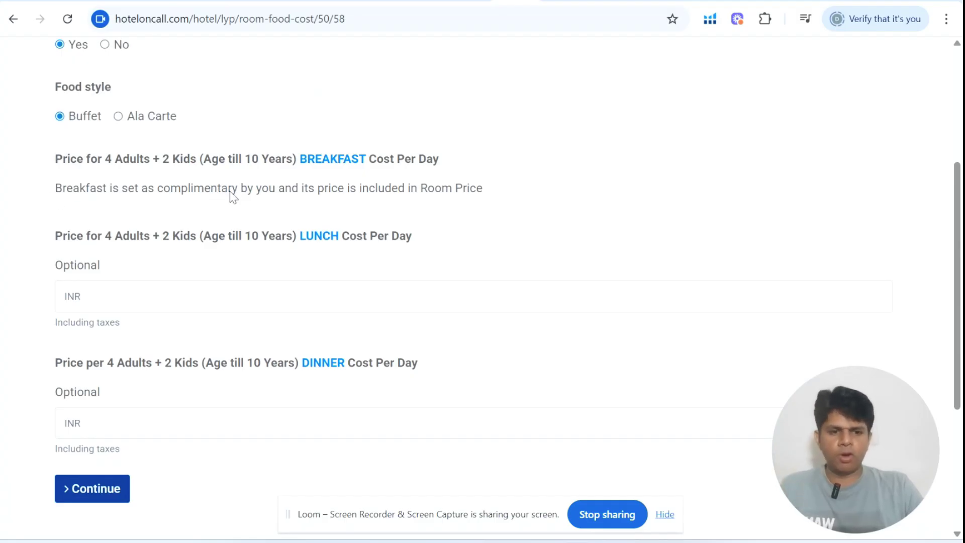
pyautogui.click(194, 420)
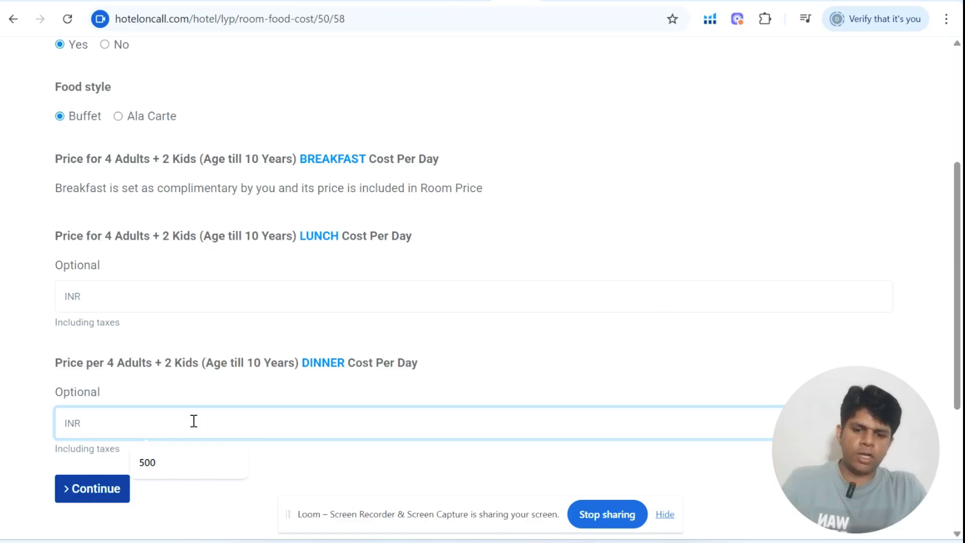
pyautogui.write('600')
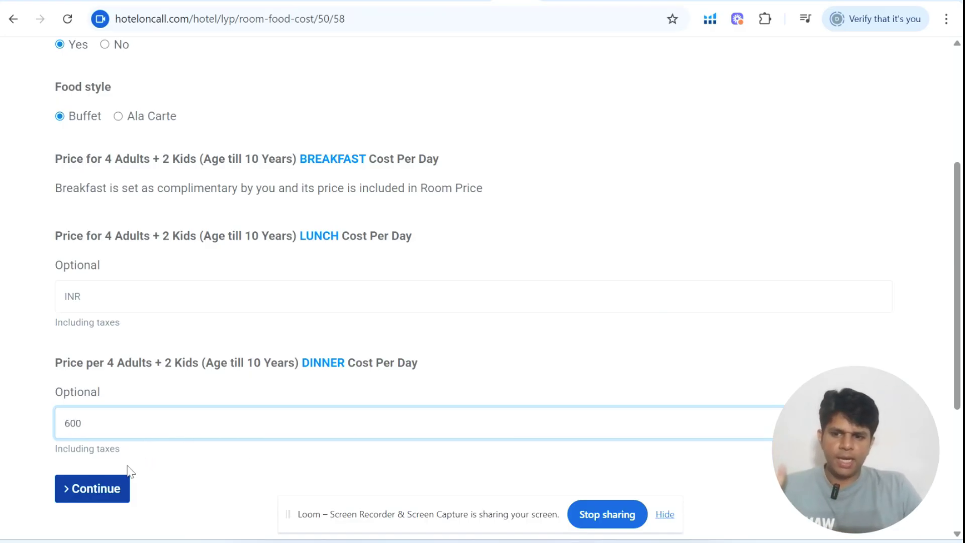
pyautogui.click(112, 489)
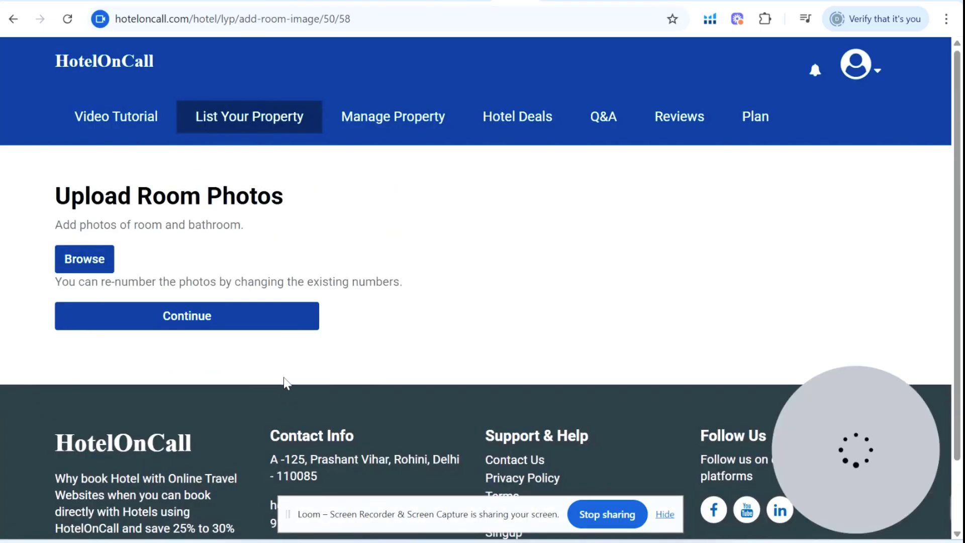
# Step: Upload all the photos from the "Mountain Range (Deluxe rooms) - Nanda Devi" folder as the room's photos
pyautogui.click(103, 256)
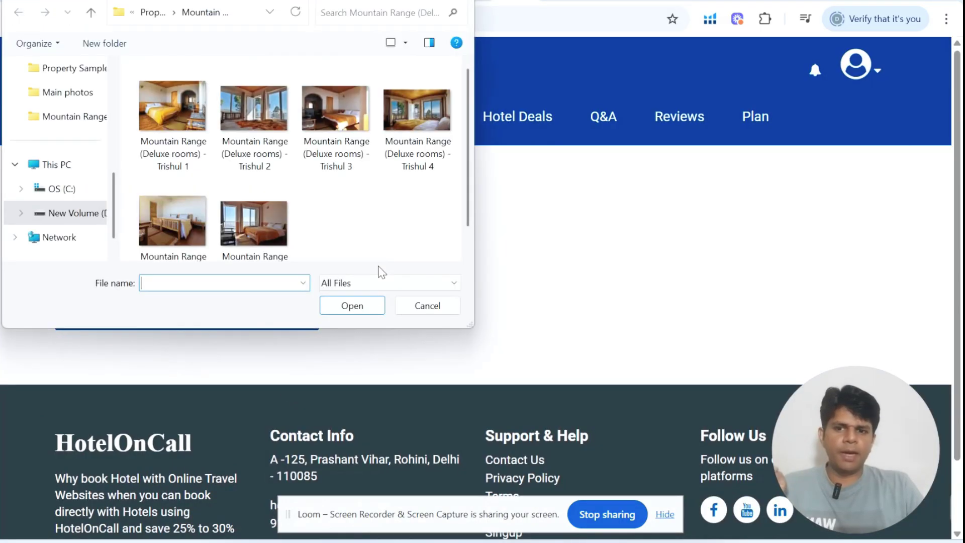
pyautogui.click(152, 12)
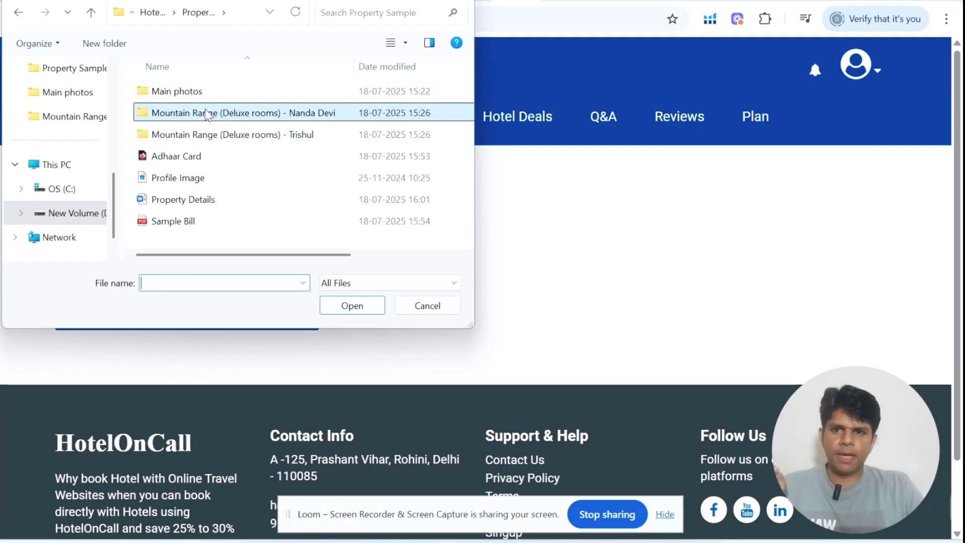
pyautogui.doubleClick(206, 114)
pyautogui.click(252, 168)
pyautogui.hotkey('ctrl', 'a')
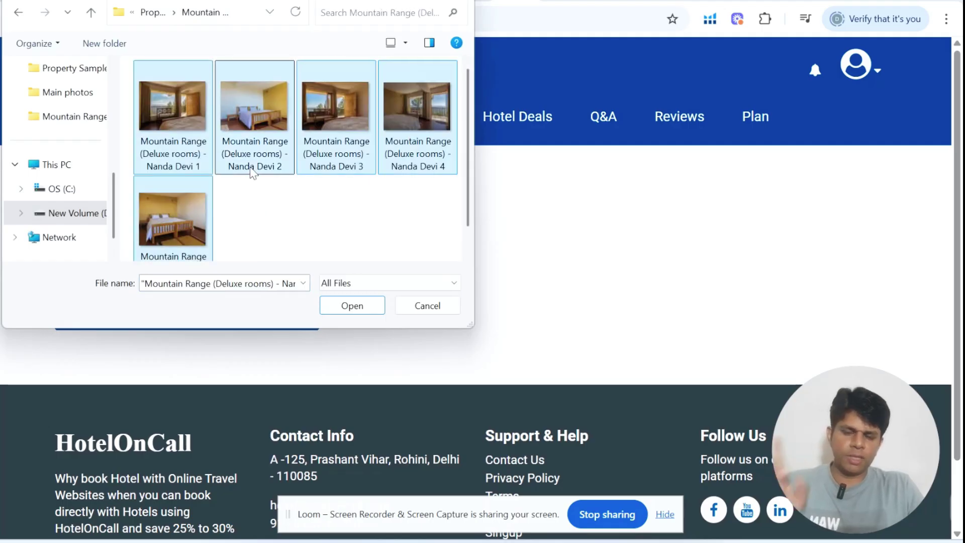
pyautogui.click(351, 305)
pyautogui.scroll(-2, 217, 277)
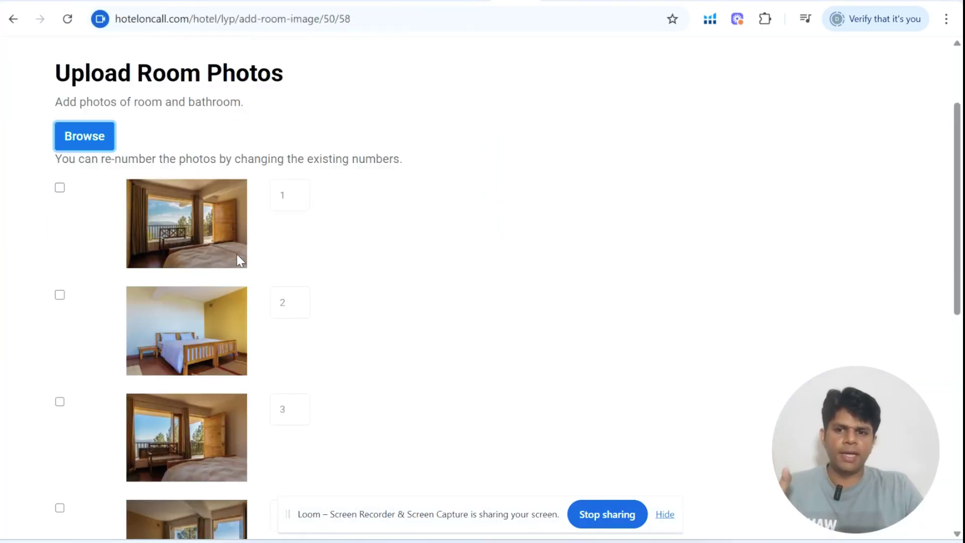
# Step: Submit the room photos in their existing order and decline adding more rooms to continue to the hotel contact details
pyautogui.scroll(-8, 240, 260)
pyautogui.click(216, 333)
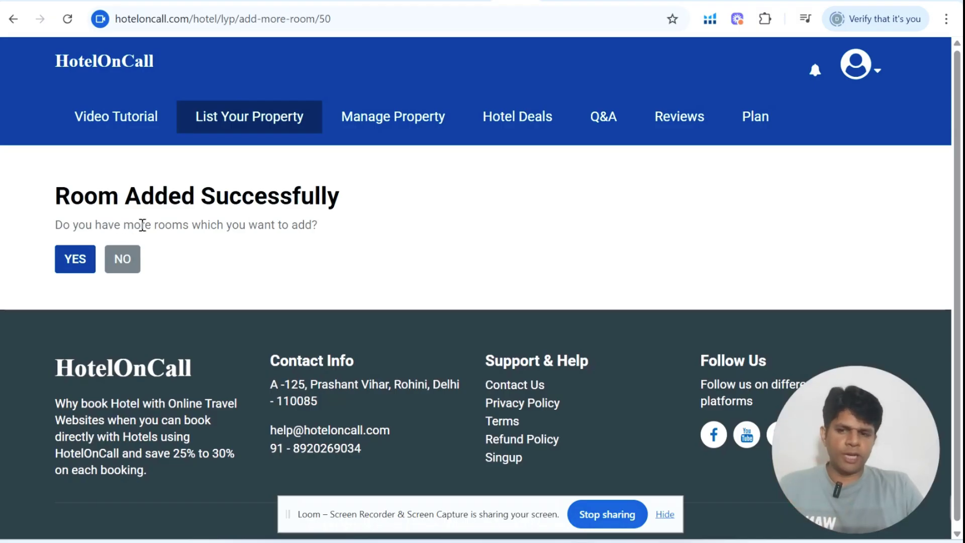
pyautogui.click(121, 262)
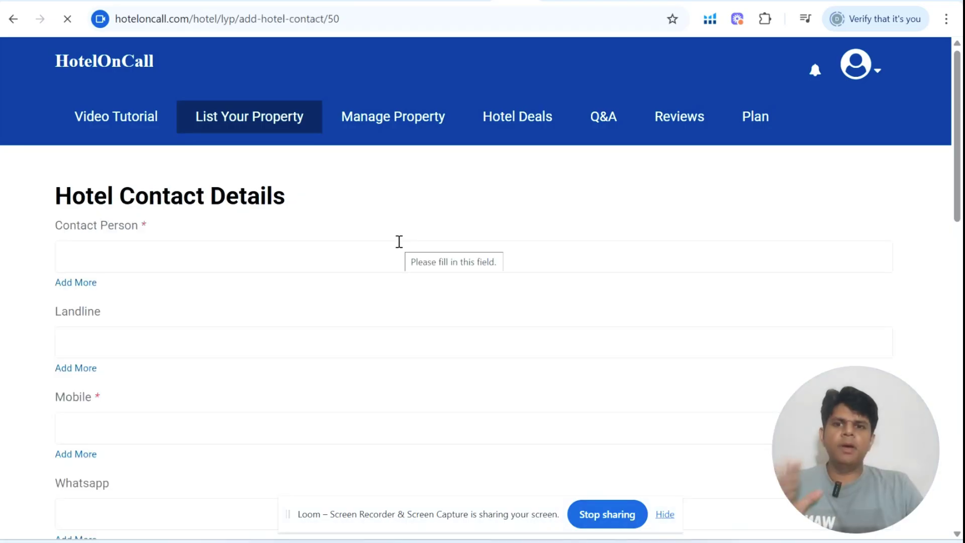